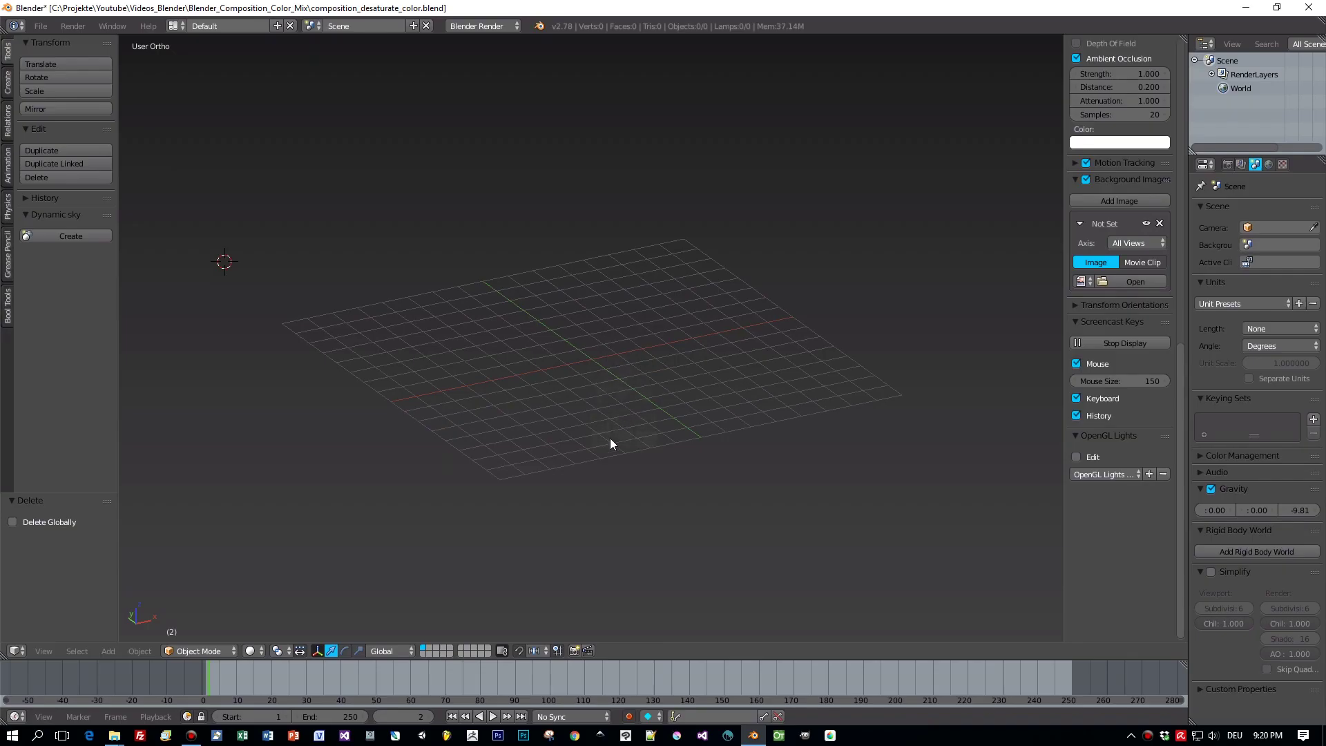
Step: Tilt the grid view, centre the 3D cursor on the grid, and browse for a background image
middle_click_drag(636, 453, 626, 425)
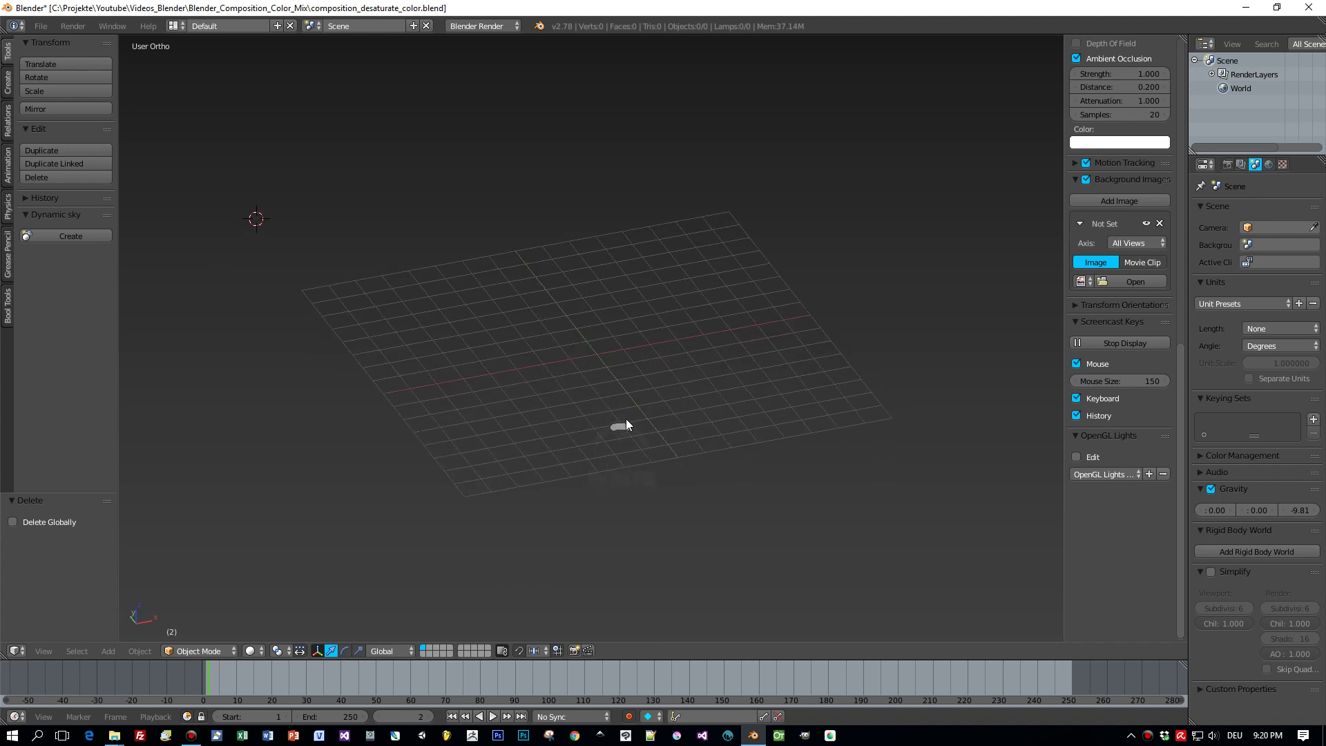
left_click(595, 351)
left_click(1143, 281)
Step: Load desk_colored.jpg as the background image and view it from the front
double_click(220, 109)
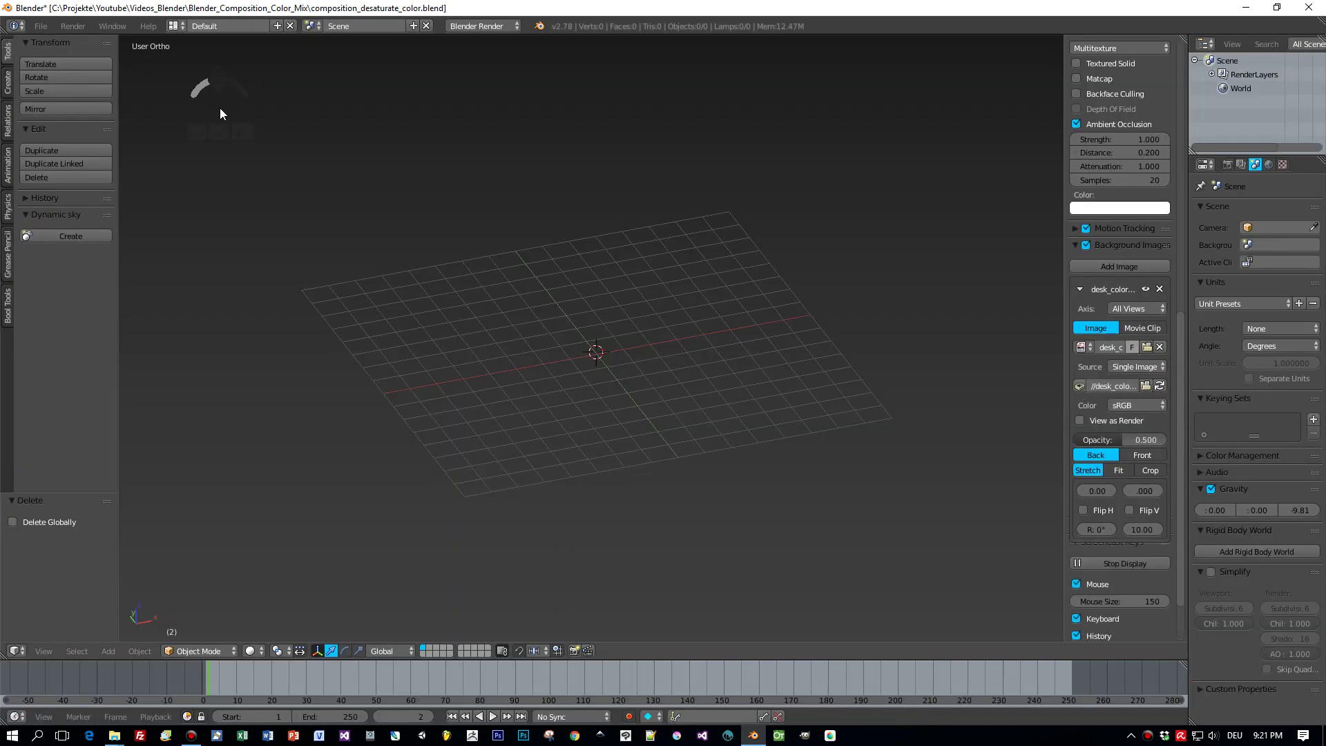
key("KP_1")
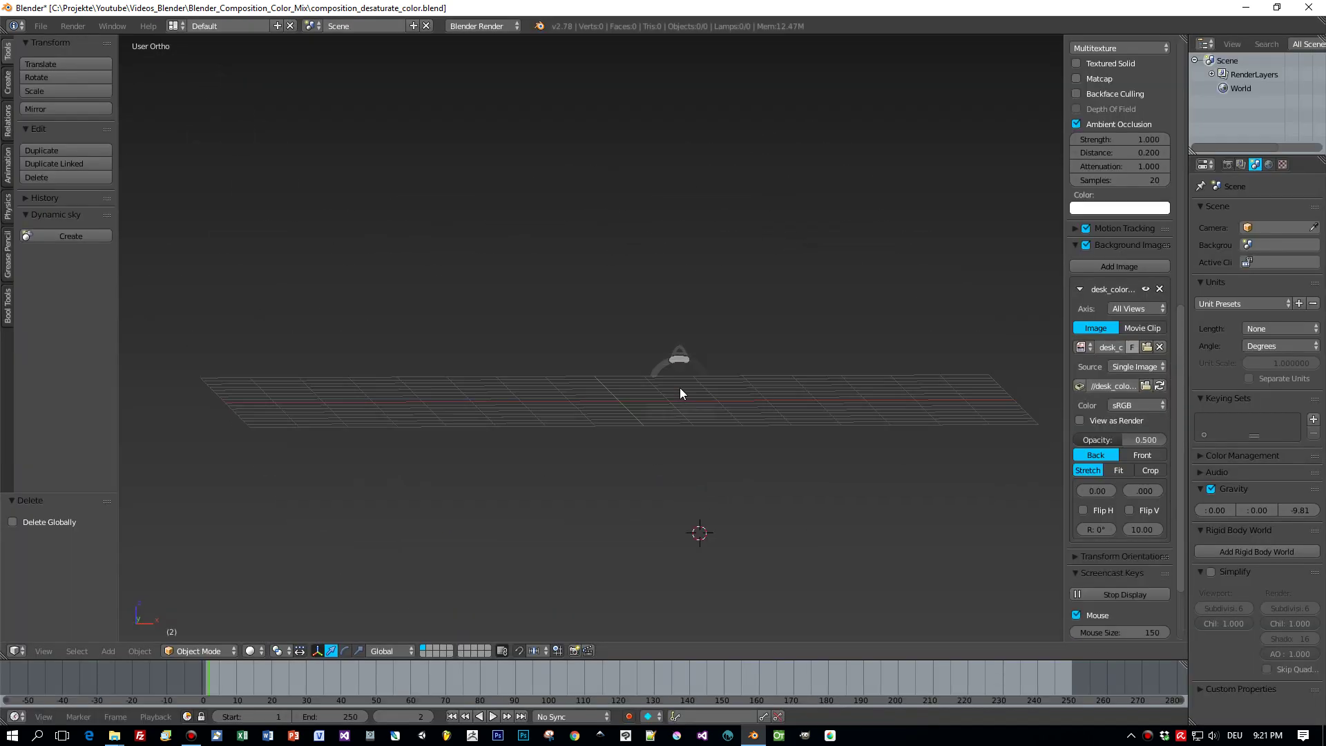
scroll(784, 461, "up", 2)
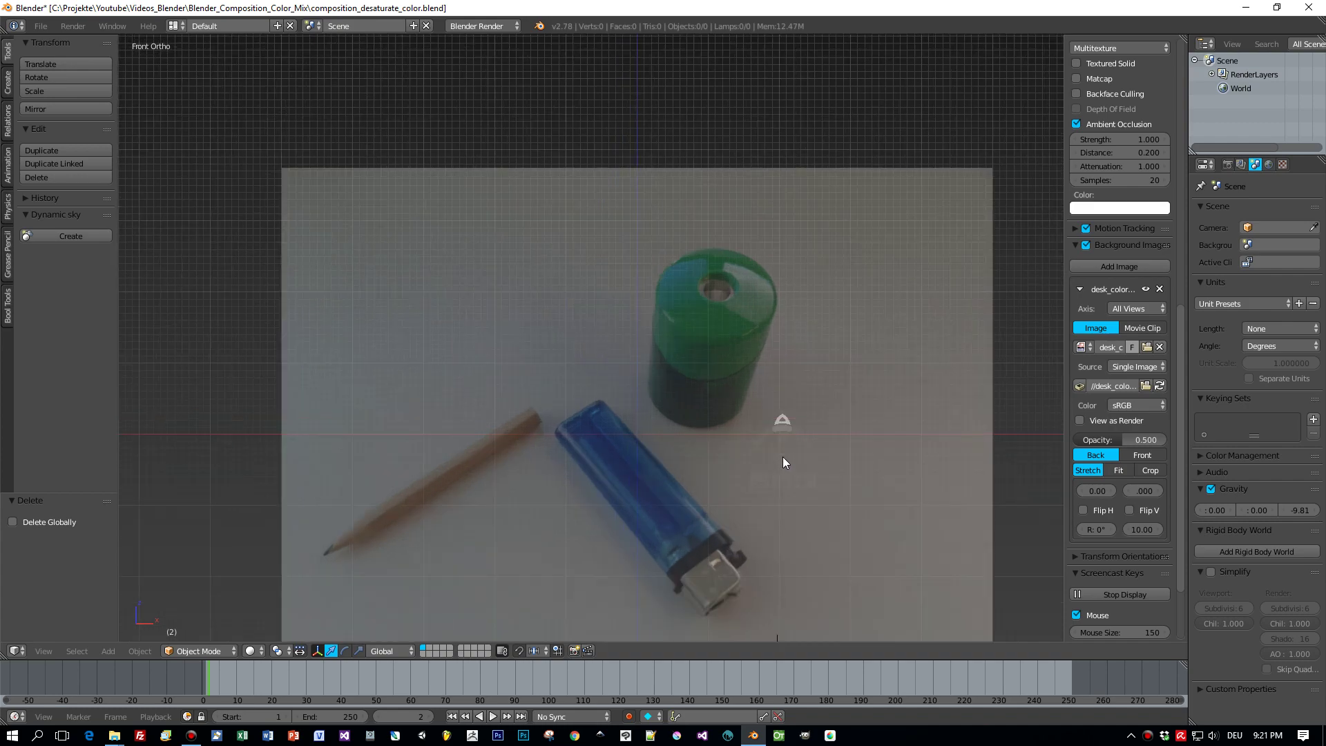
scroll(782, 461, "down", 1)
middle_click_drag(782, 462, 766, 408, "shift")
scroll(772, 430, "up", 1)
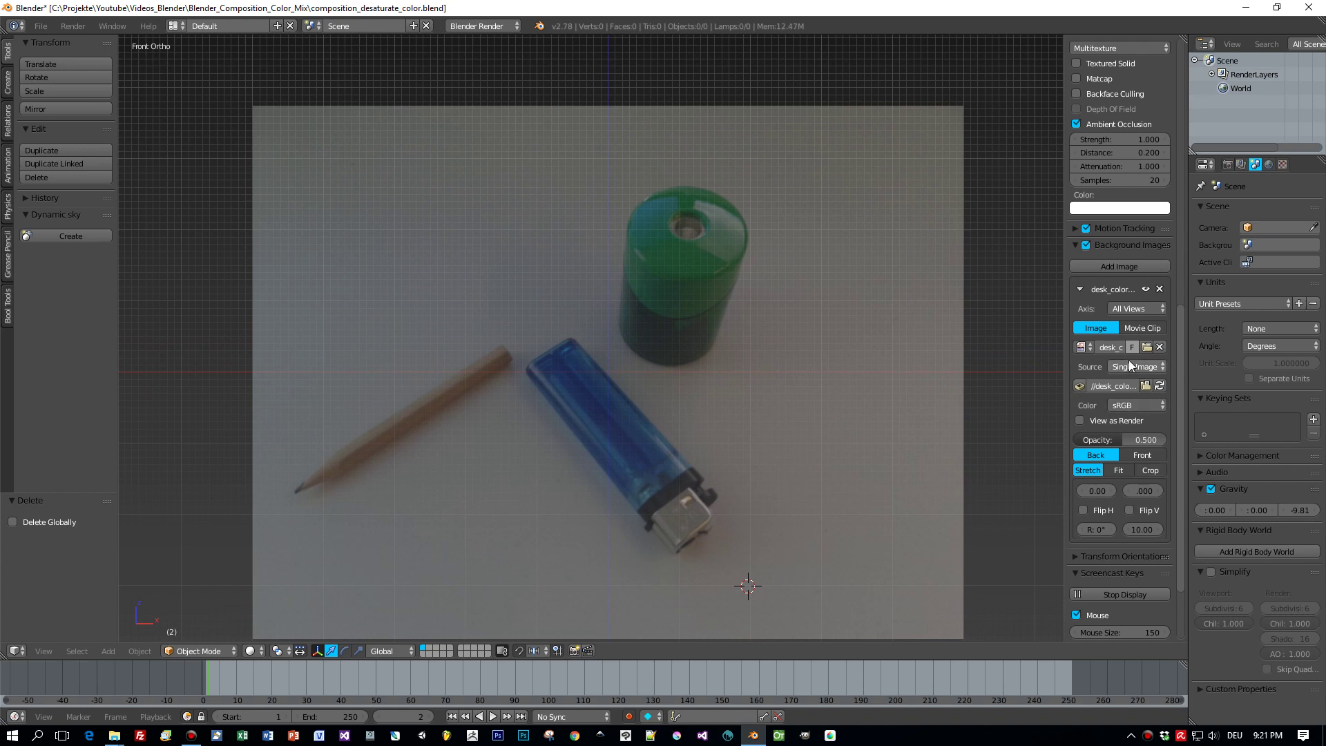
Step: Raise the background image opacity to 1.000 and split the viewport into two areas
left_click_drag(1121, 439, 1167, 440)
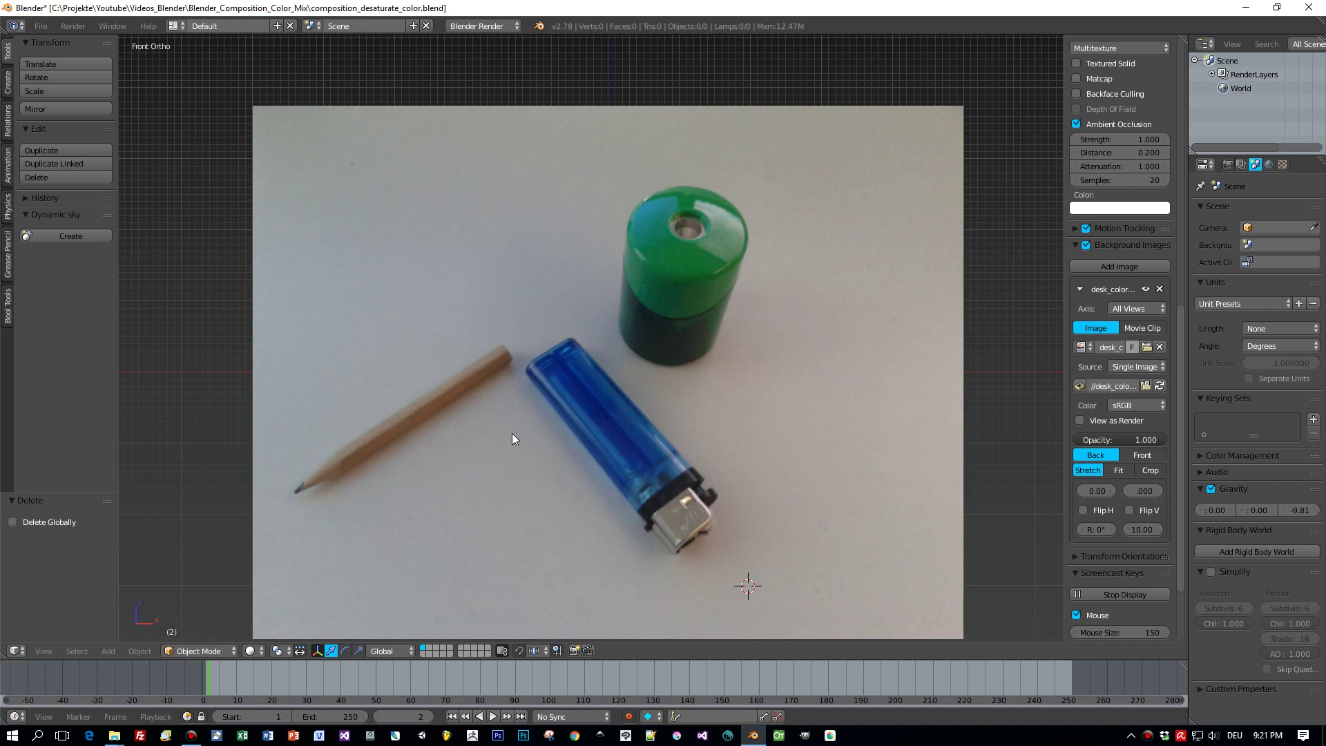
scroll(811, 495, "down", 2)
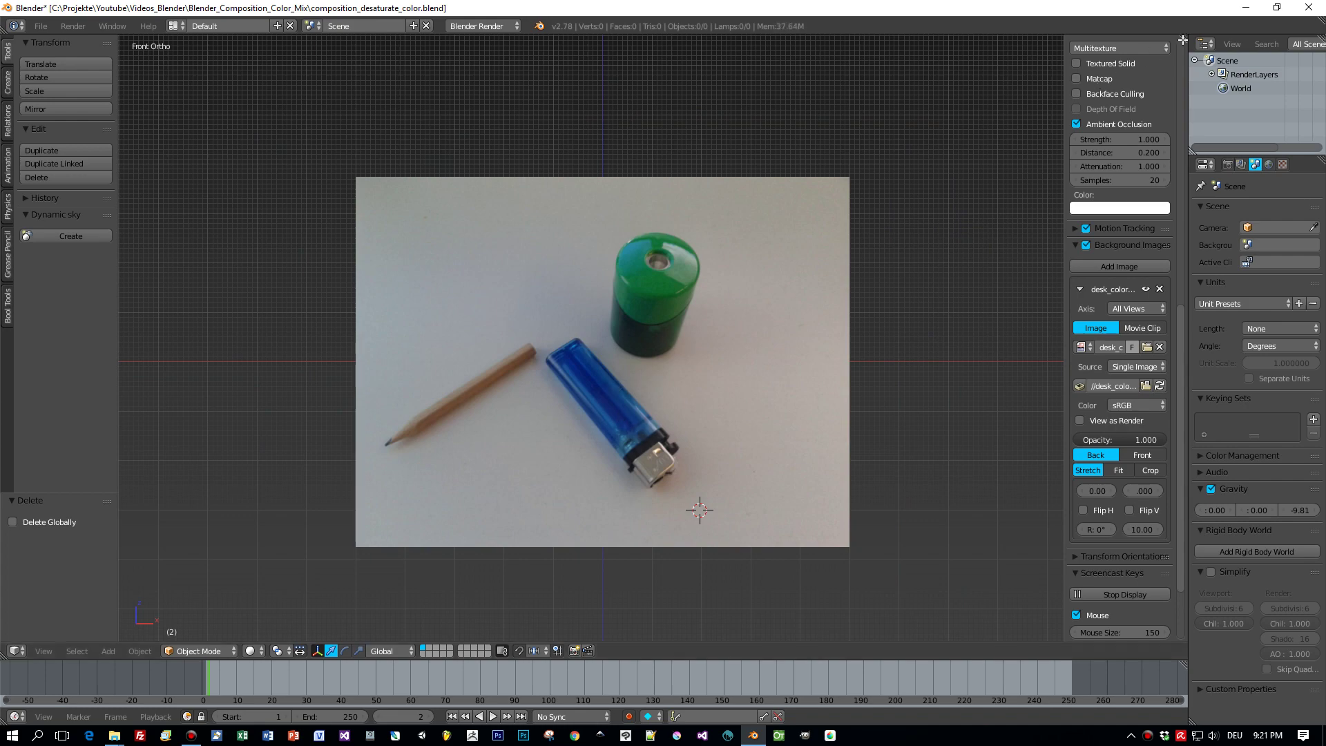
left_click_drag(1182, 35, 438, 124)
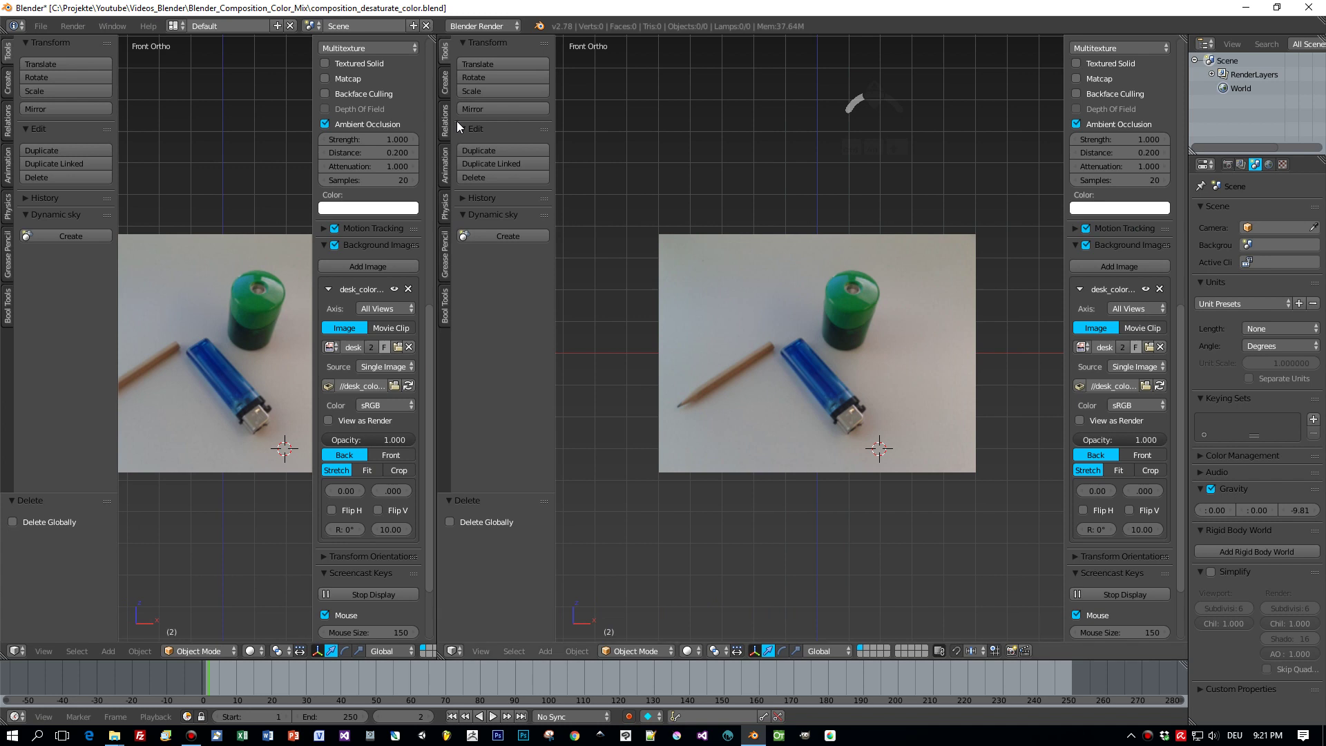
left_click(453, 651)
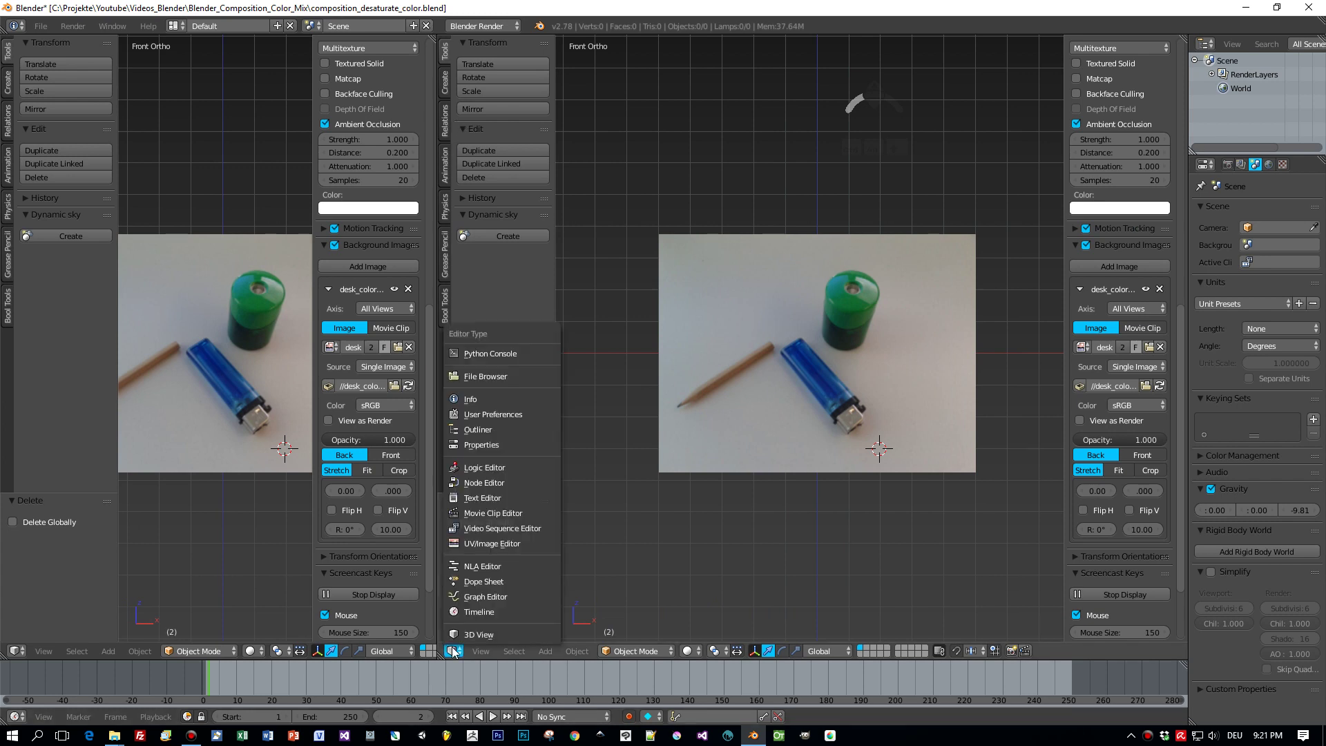
Step: Make the new area a Compositing node editor with Use Nodes and Backdrop enabled
left_click(506, 483)
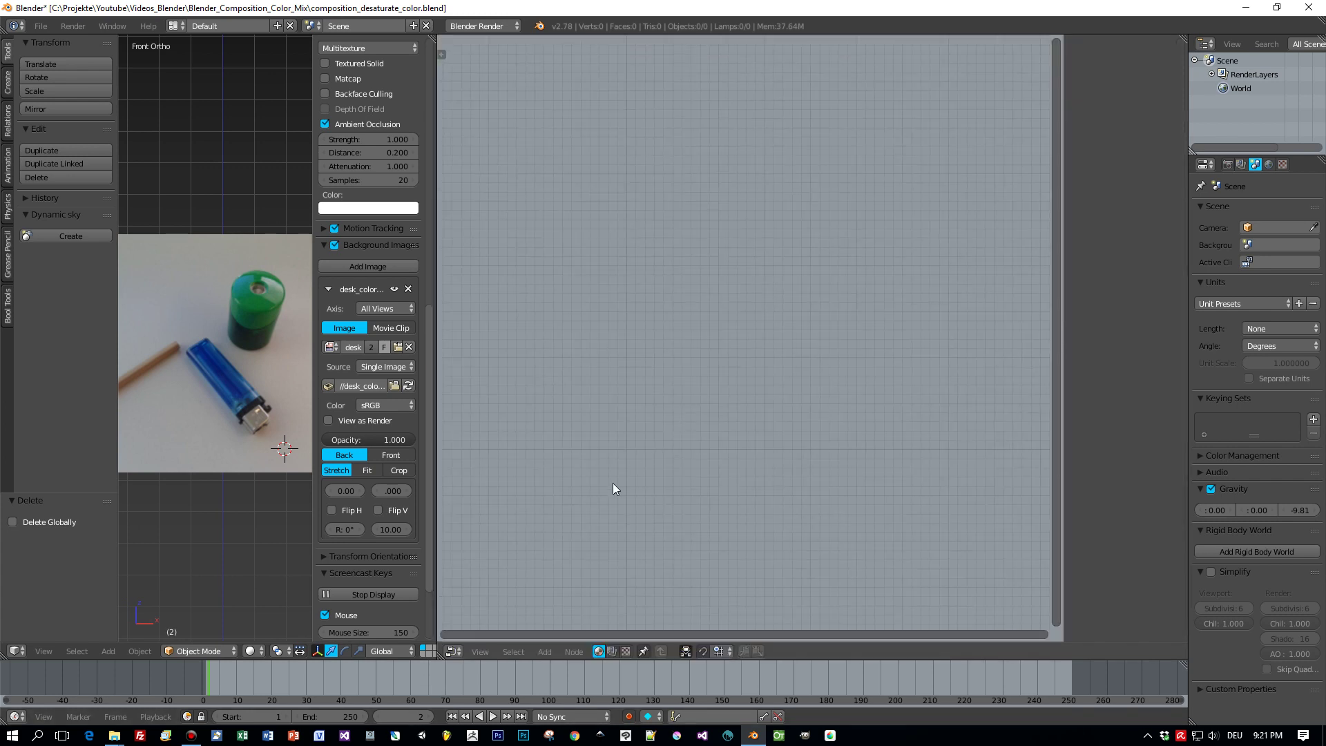
left_click(611, 651)
left_click(644, 652)
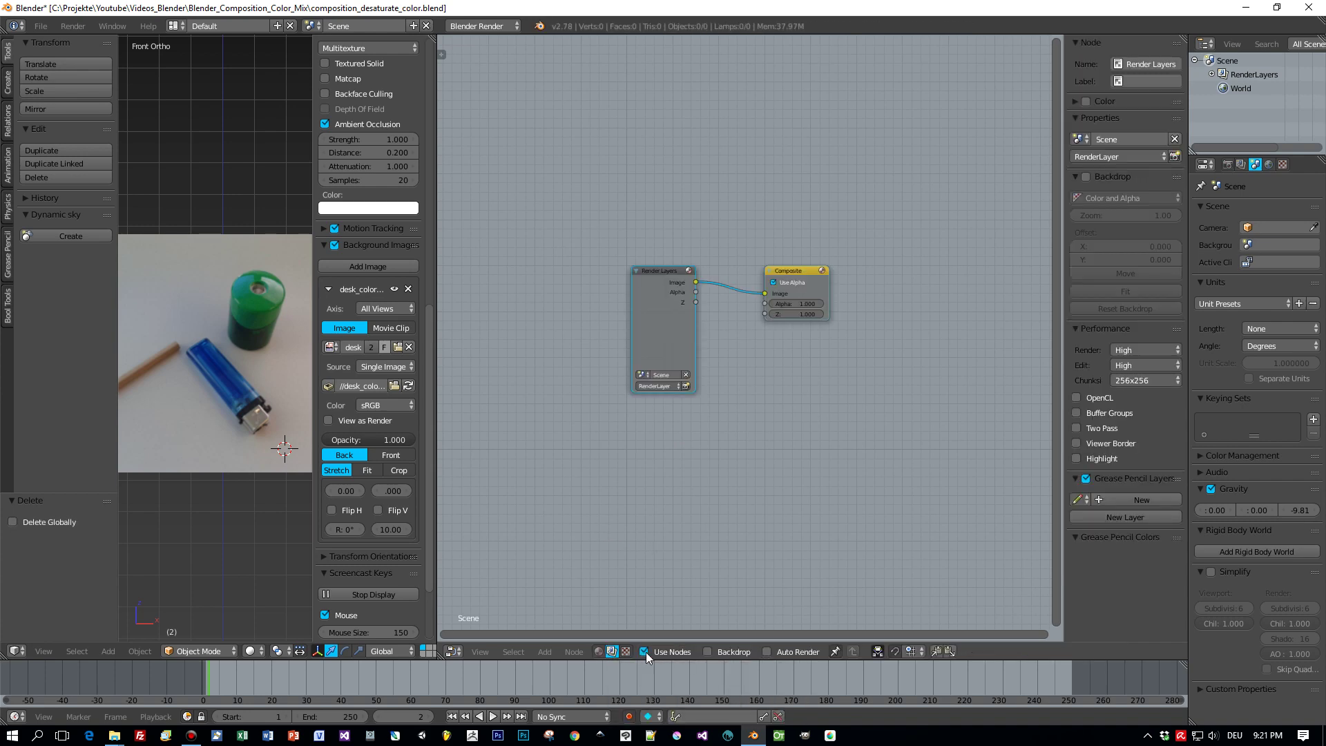
left_click(708, 652)
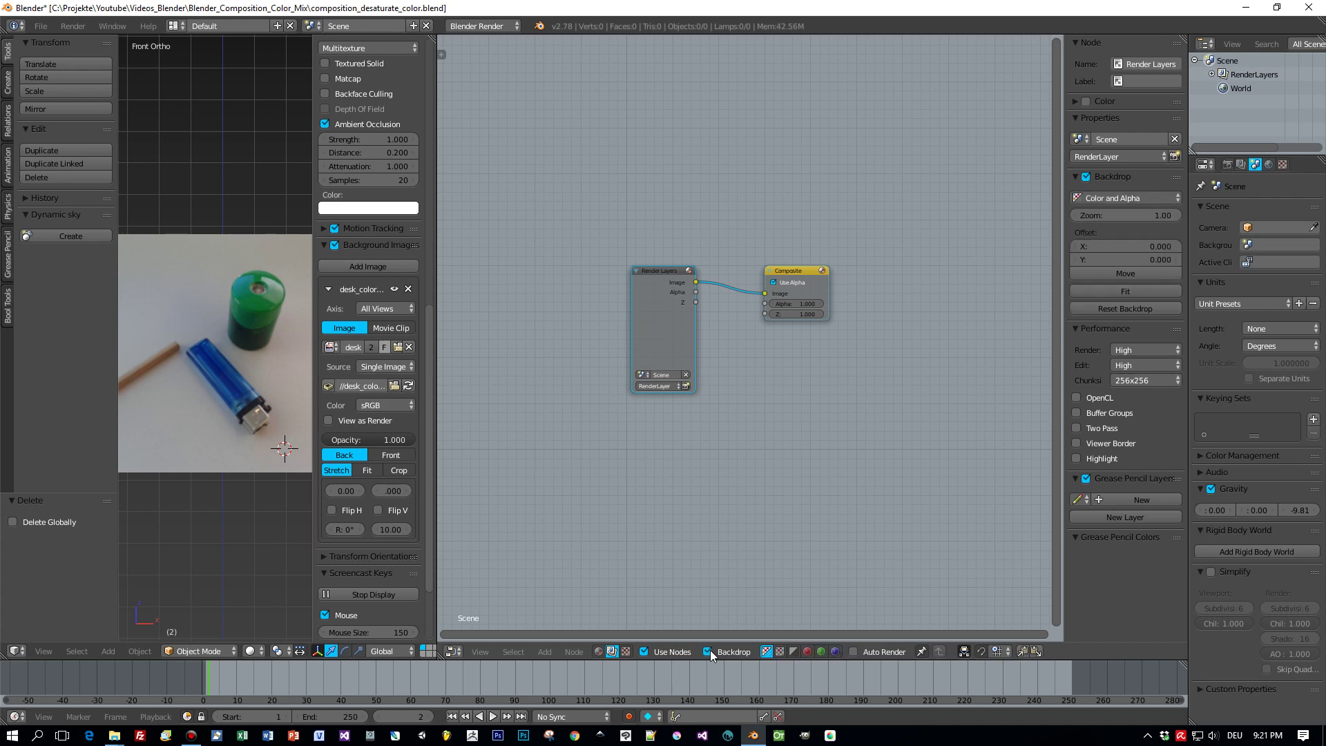
scroll(736, 428, "up", 3)
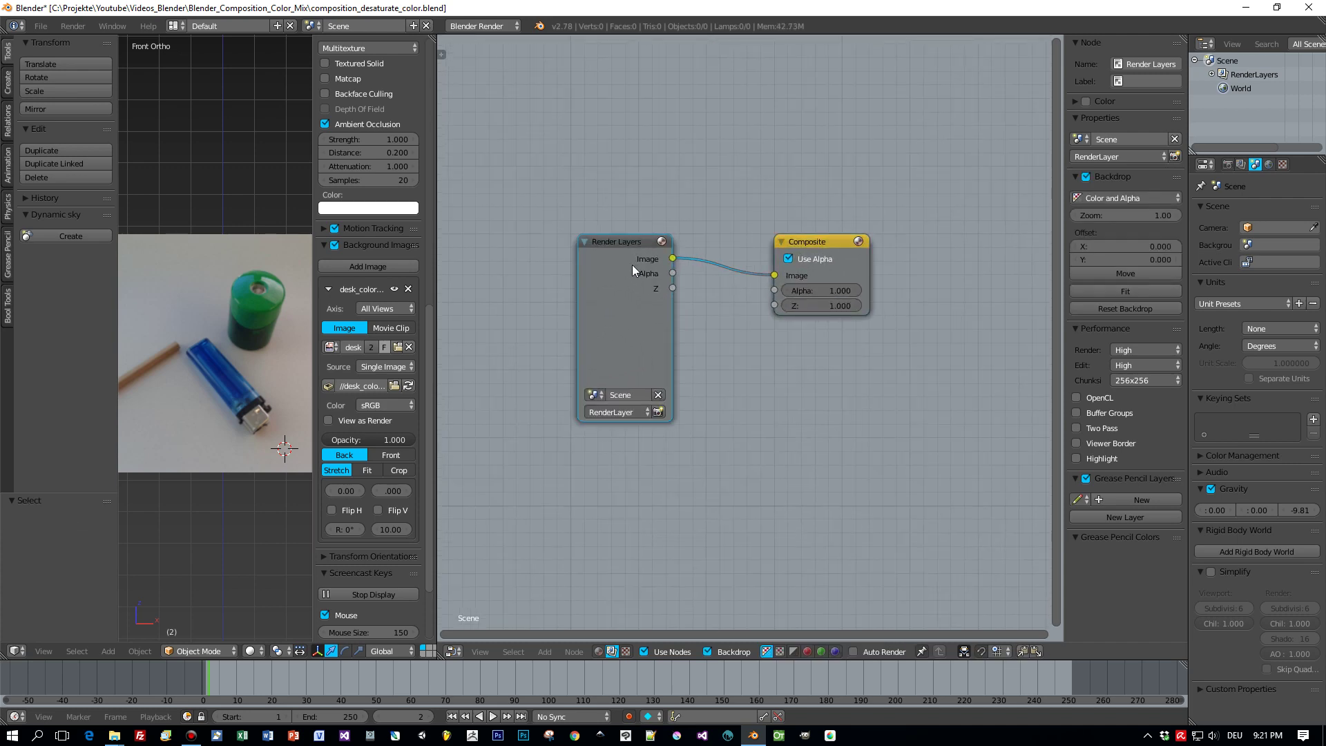
Step: Delete the Render Layers node and move the Composite node up and right
key("x")
left_click(801, 244)
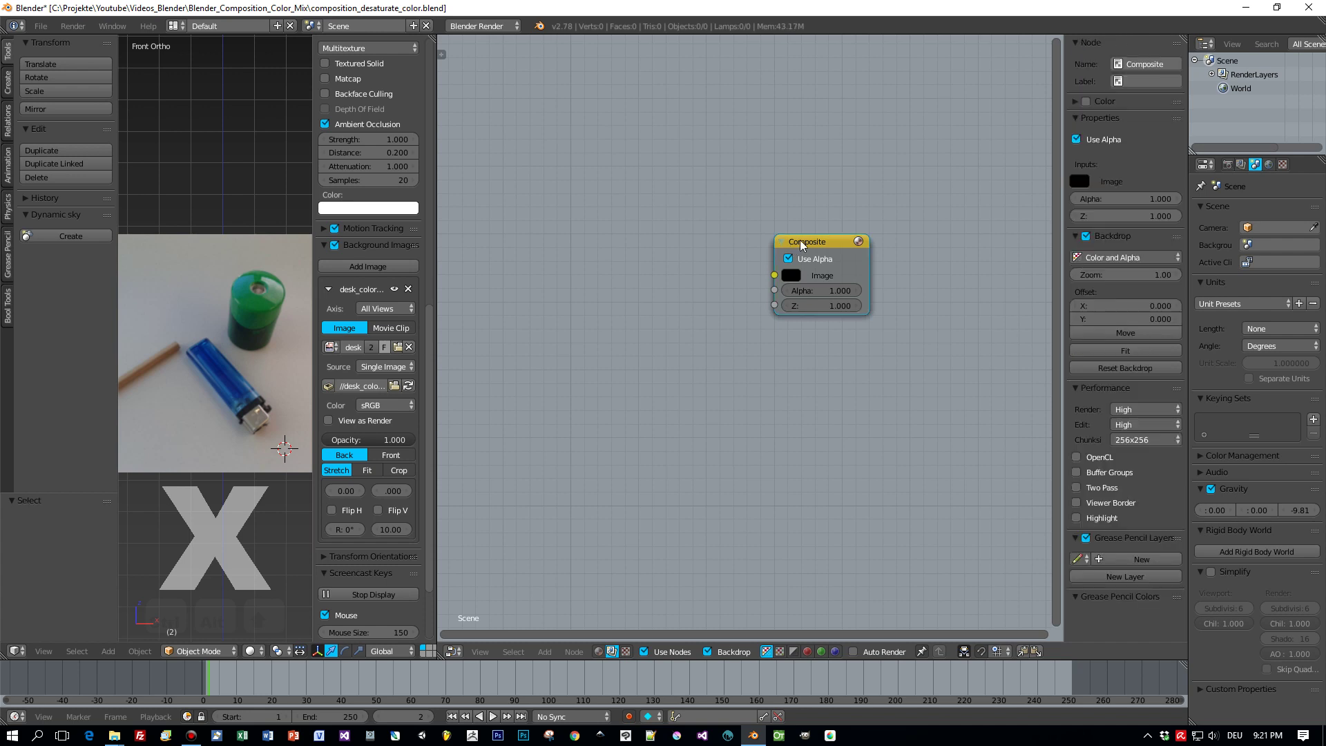
key("g")
left_click(915, 116)
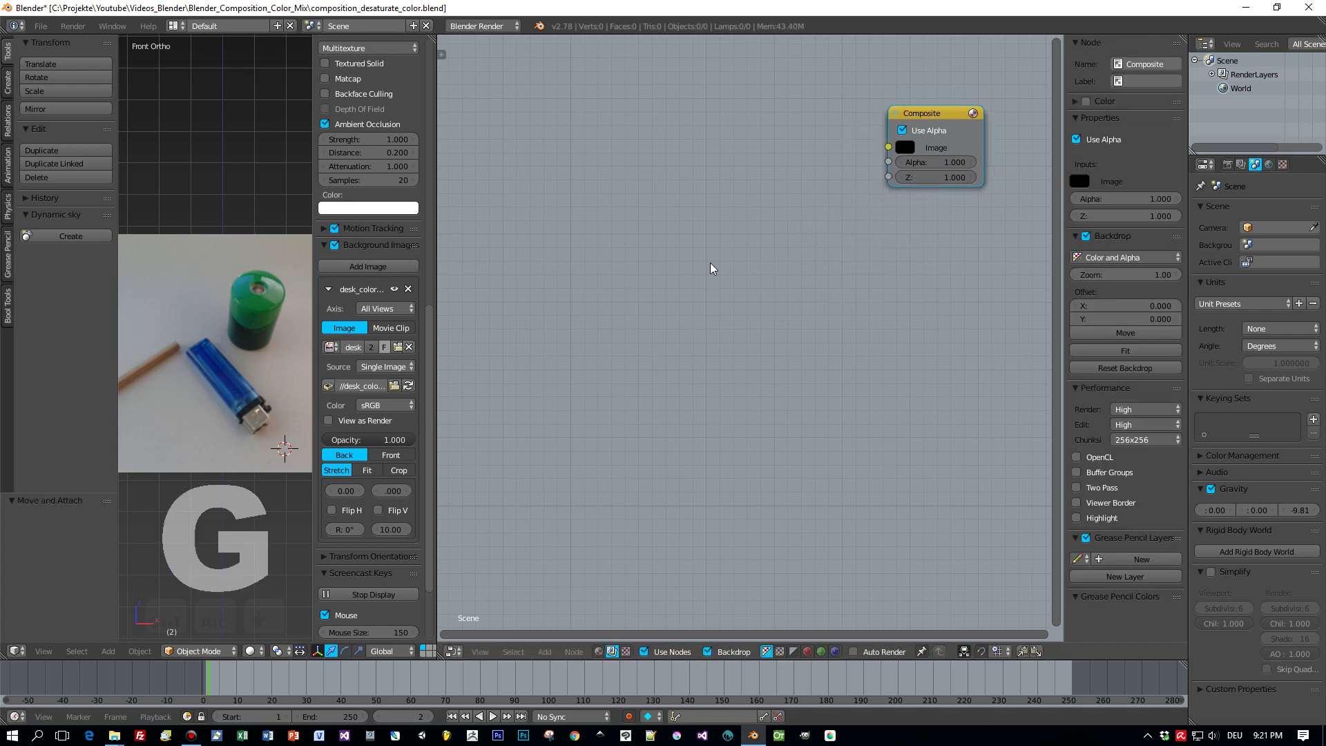
Step: Add an Image node loading desk_colored.jpg at upper left and link it to a Viewer
key("shift+a")
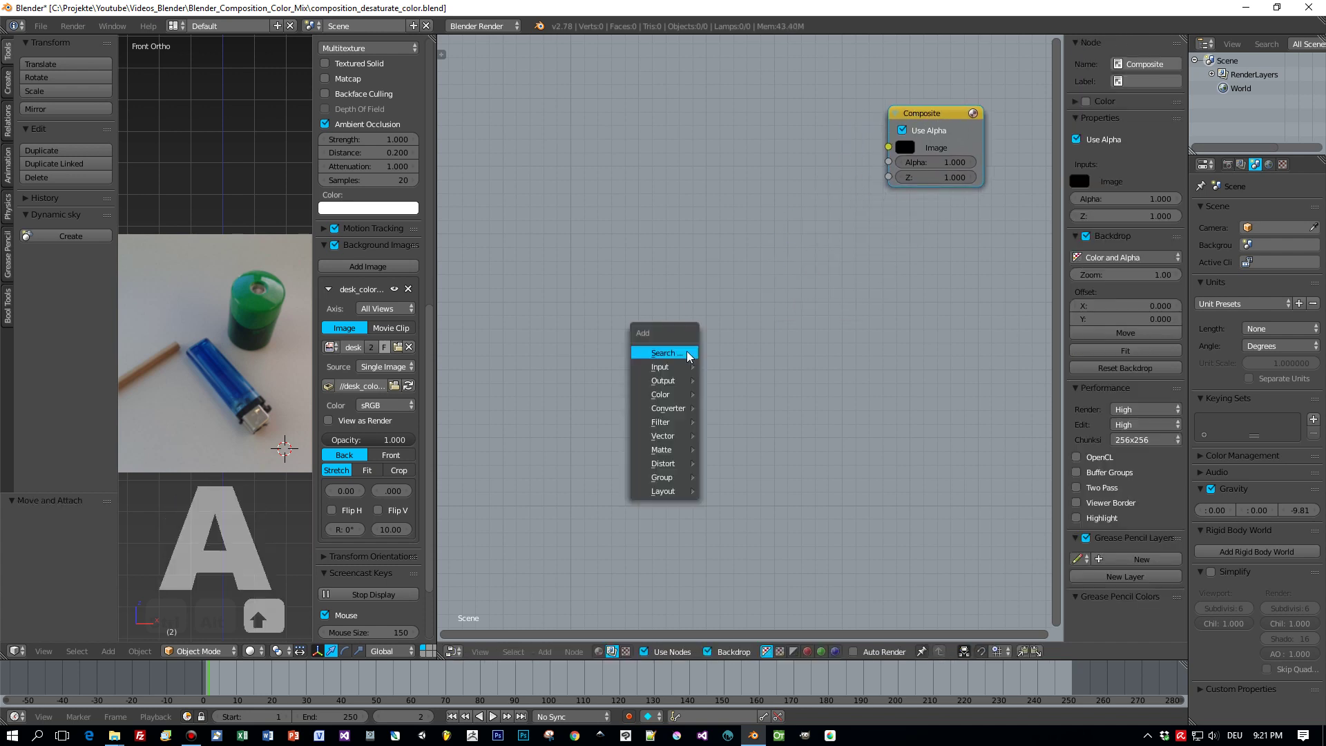
mouse_move(670, 367)
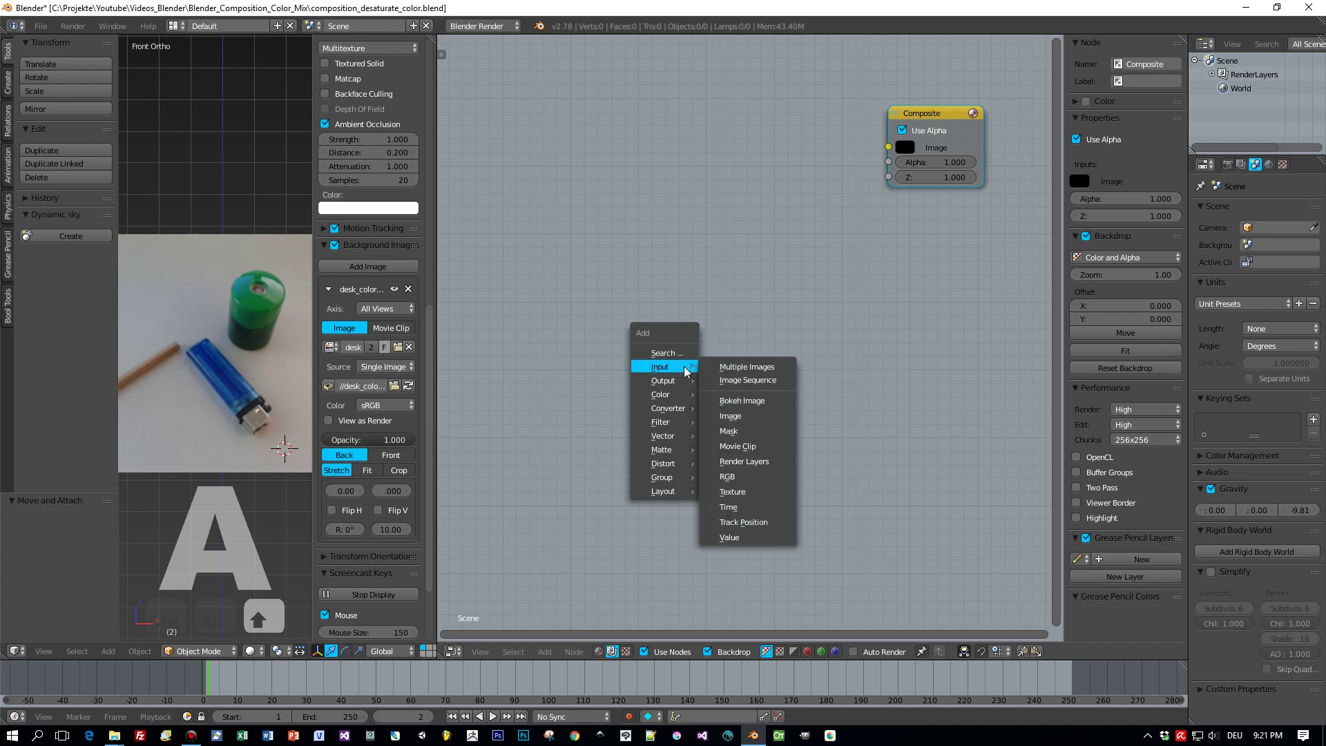
left_click(766, 426)
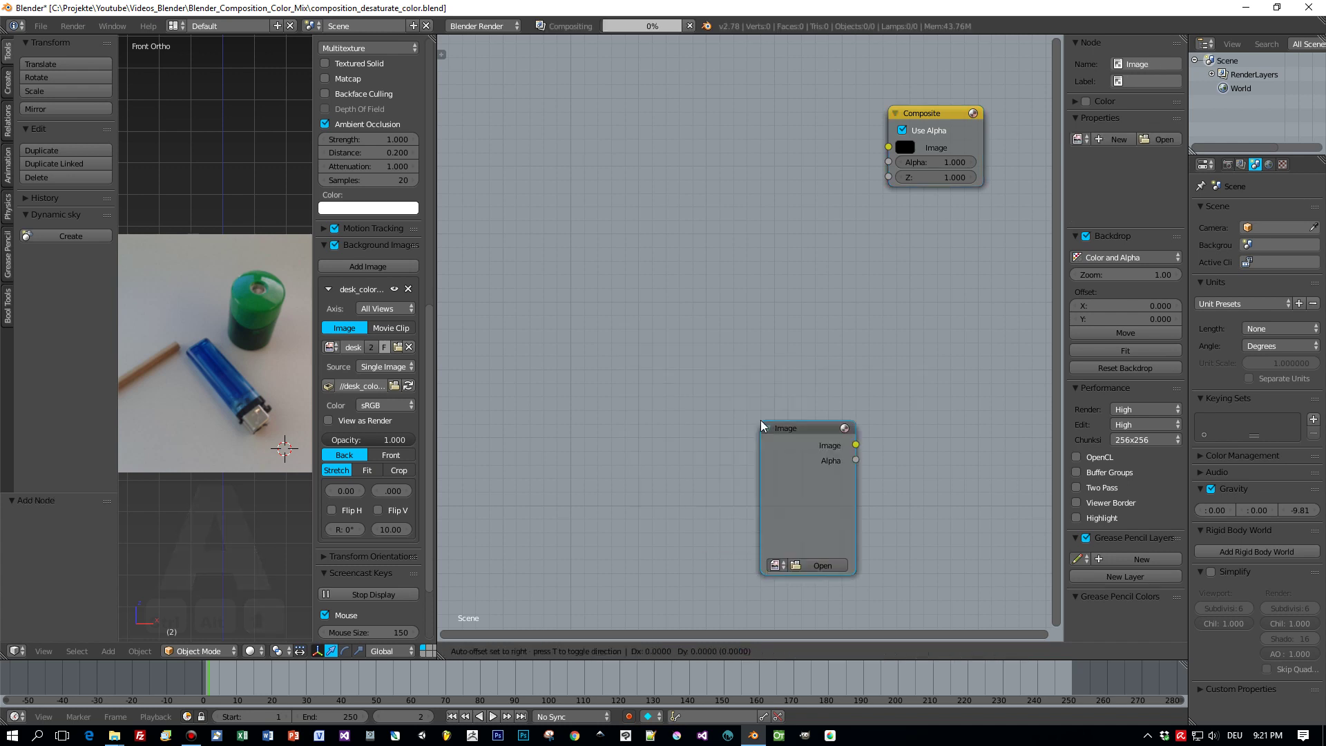
left_click(551, 141)
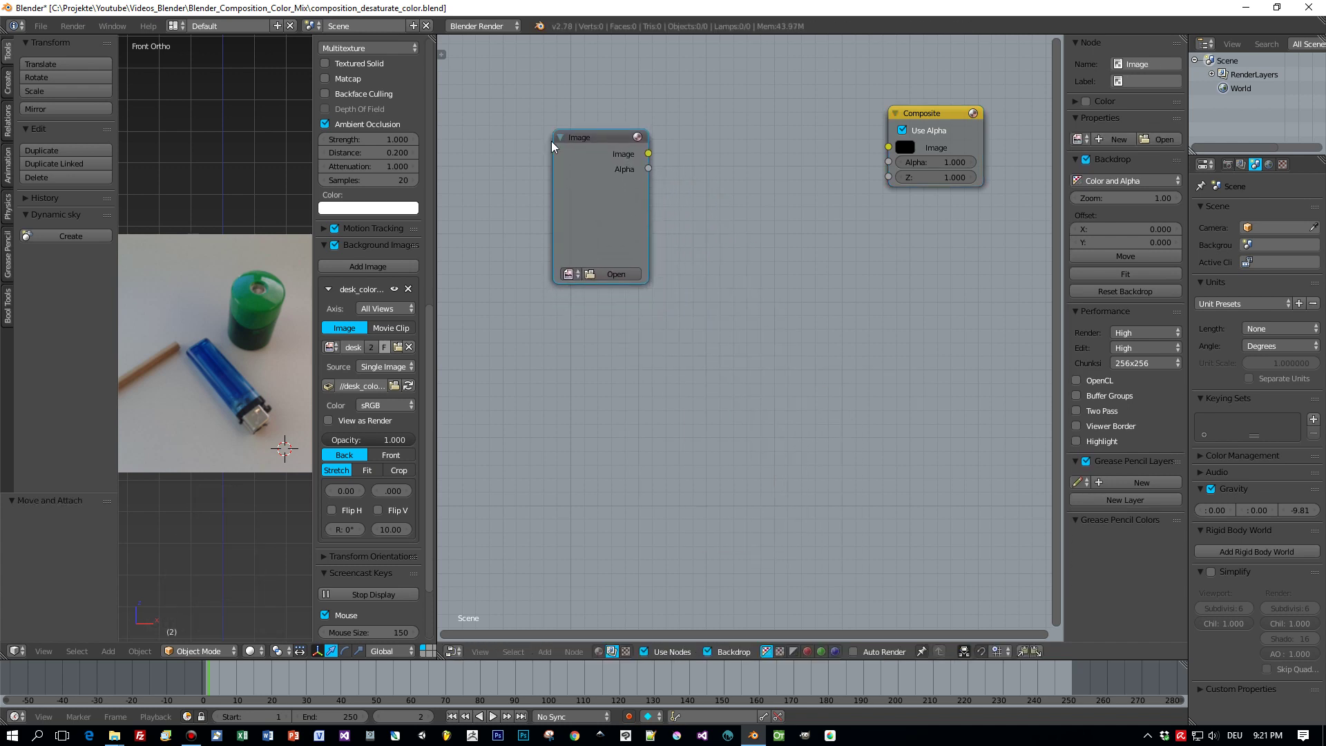
left_click(570, 274)
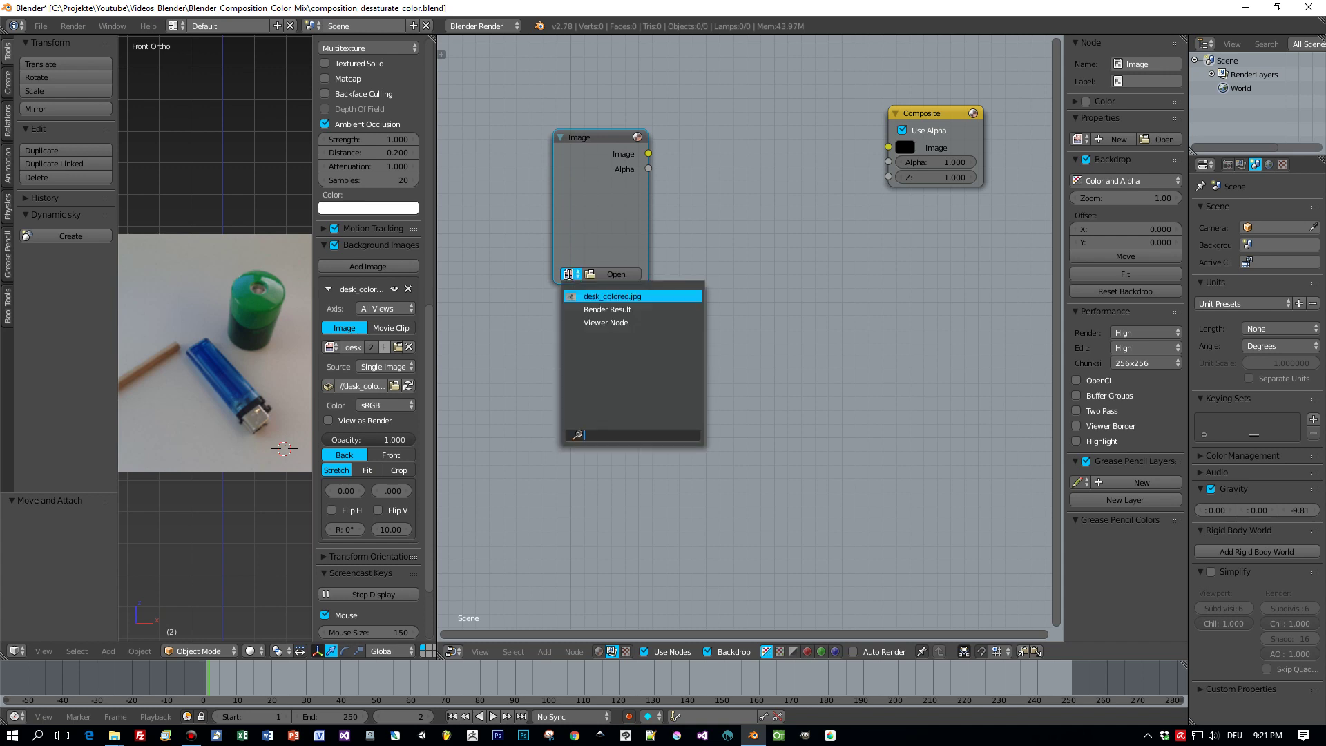
left_click(616, 297)
left_click_drag(608, 134, 572, 116)
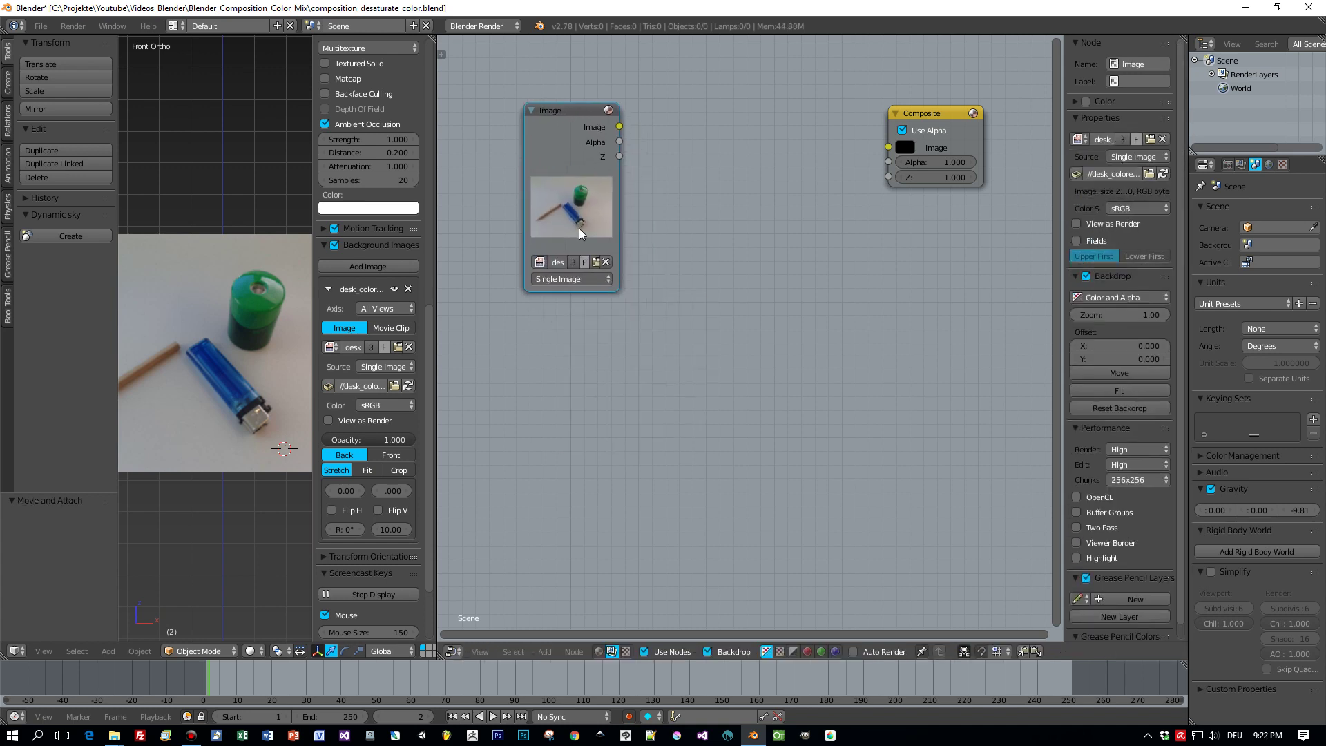
left_click(570, 111, "ctrl+shift")
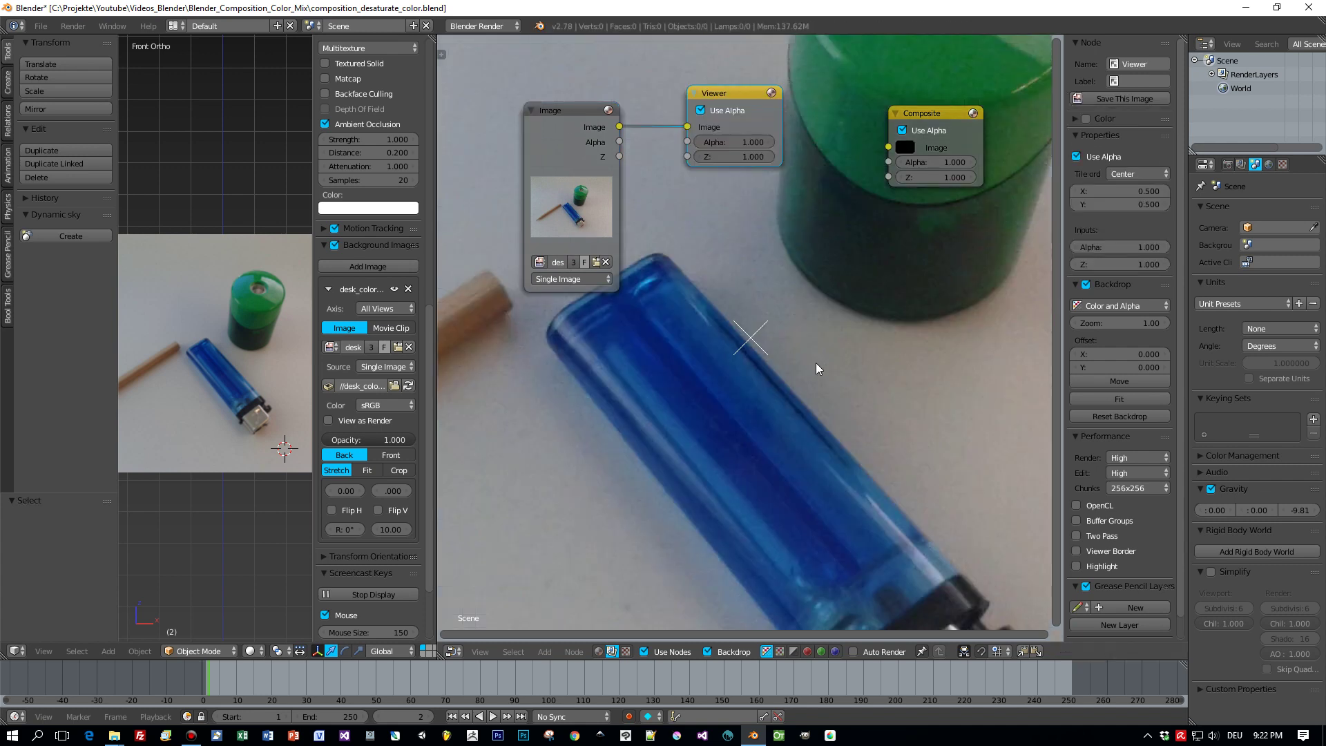
Step: Shrink the backdrop photo to fit and shift it down and right
key("v")
key("v")
key("v")
key("v")
key("v")
key("v")
key("v")
key("v")
key("v")
key("v")
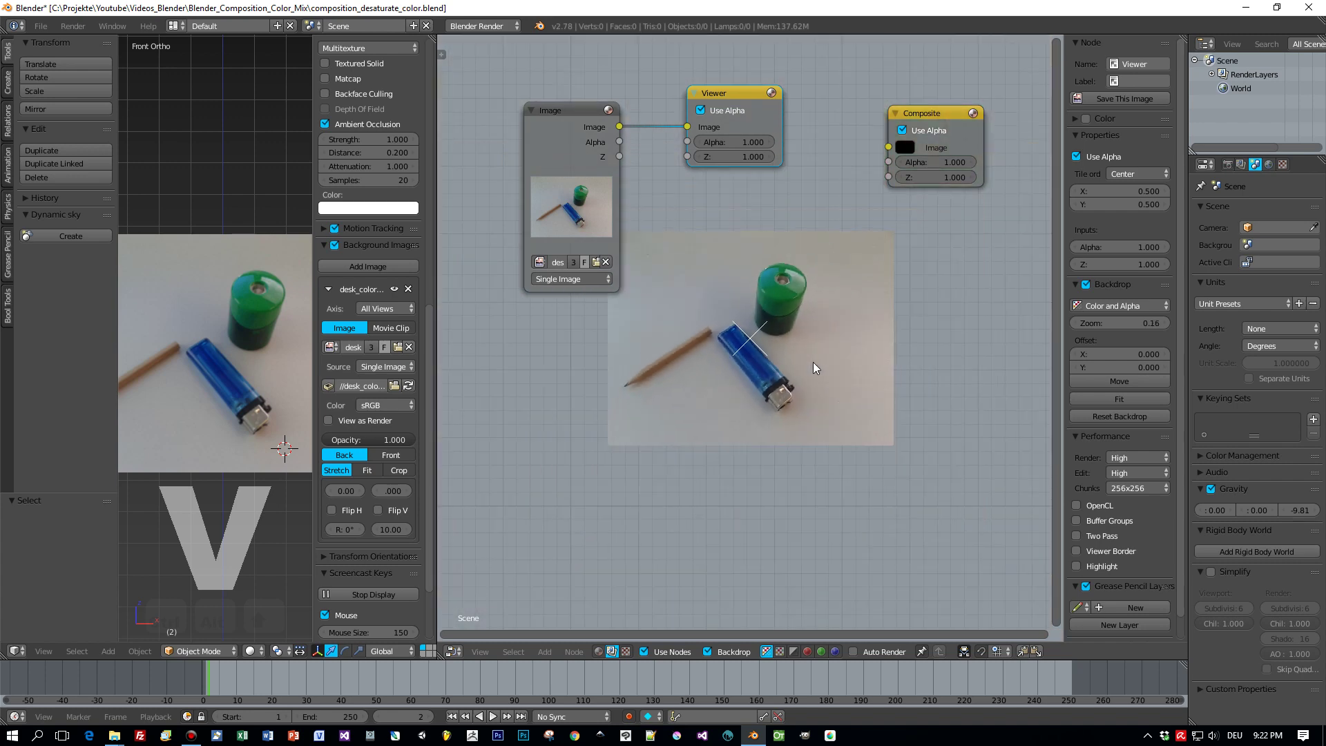
middle_click_drag(813, 367, 906, 424, "alt")
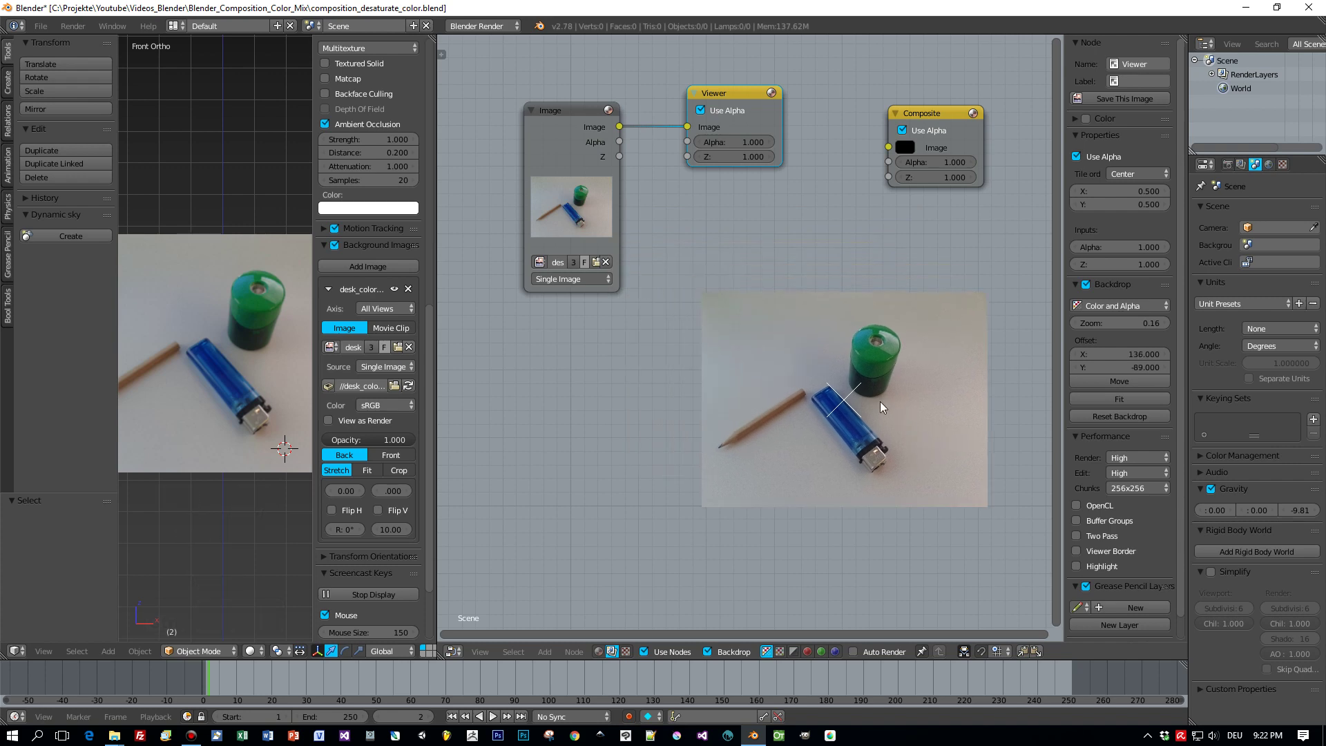
scroll(791, 308, "up", 1)
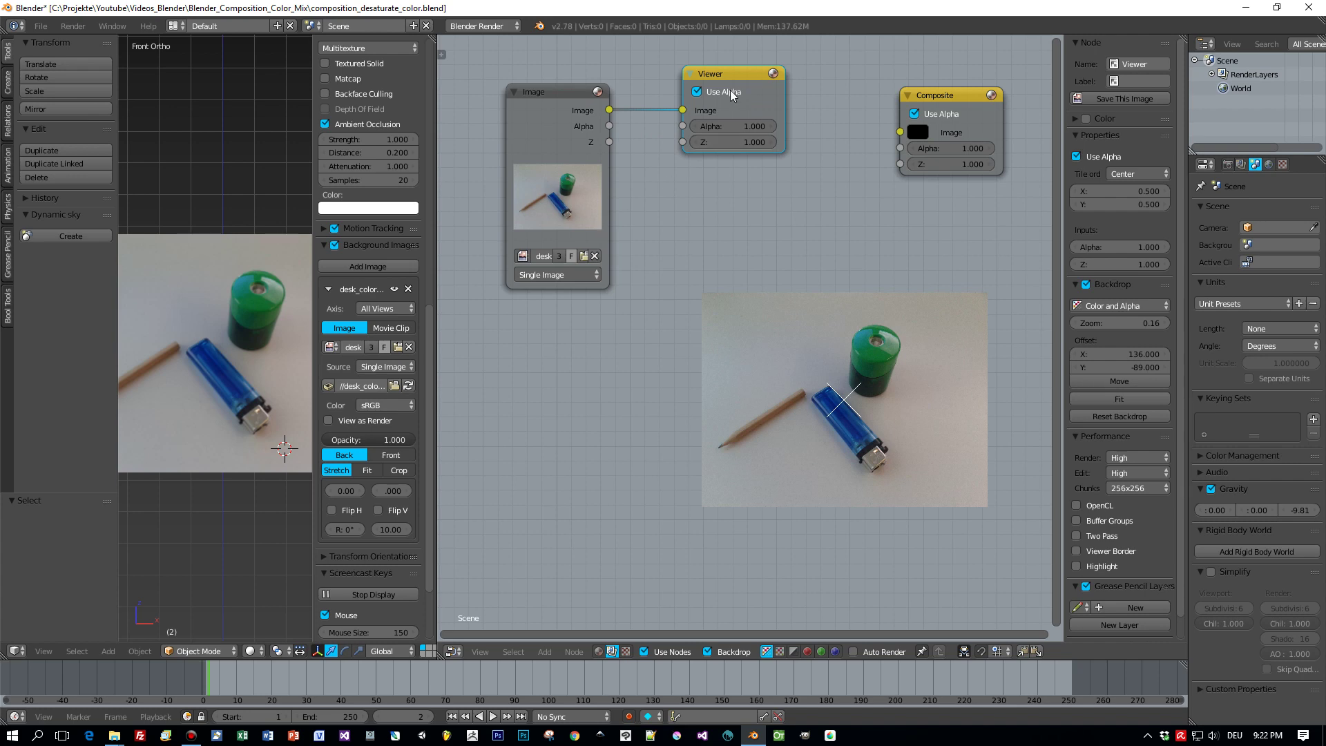
Step: Place the Viewer node below Composite and collapse both nodes
left_click_drag(736, 79, 947, 196)
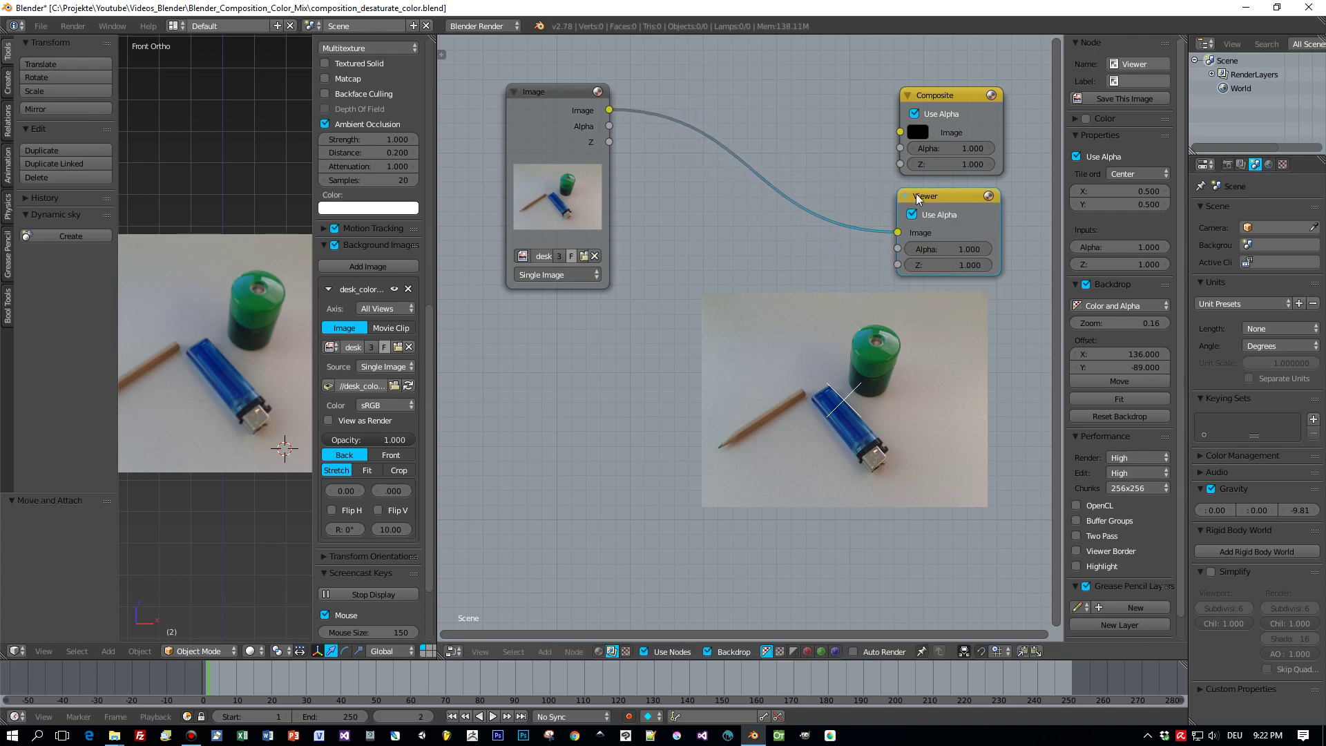
key("h")
left_click(908, 97)
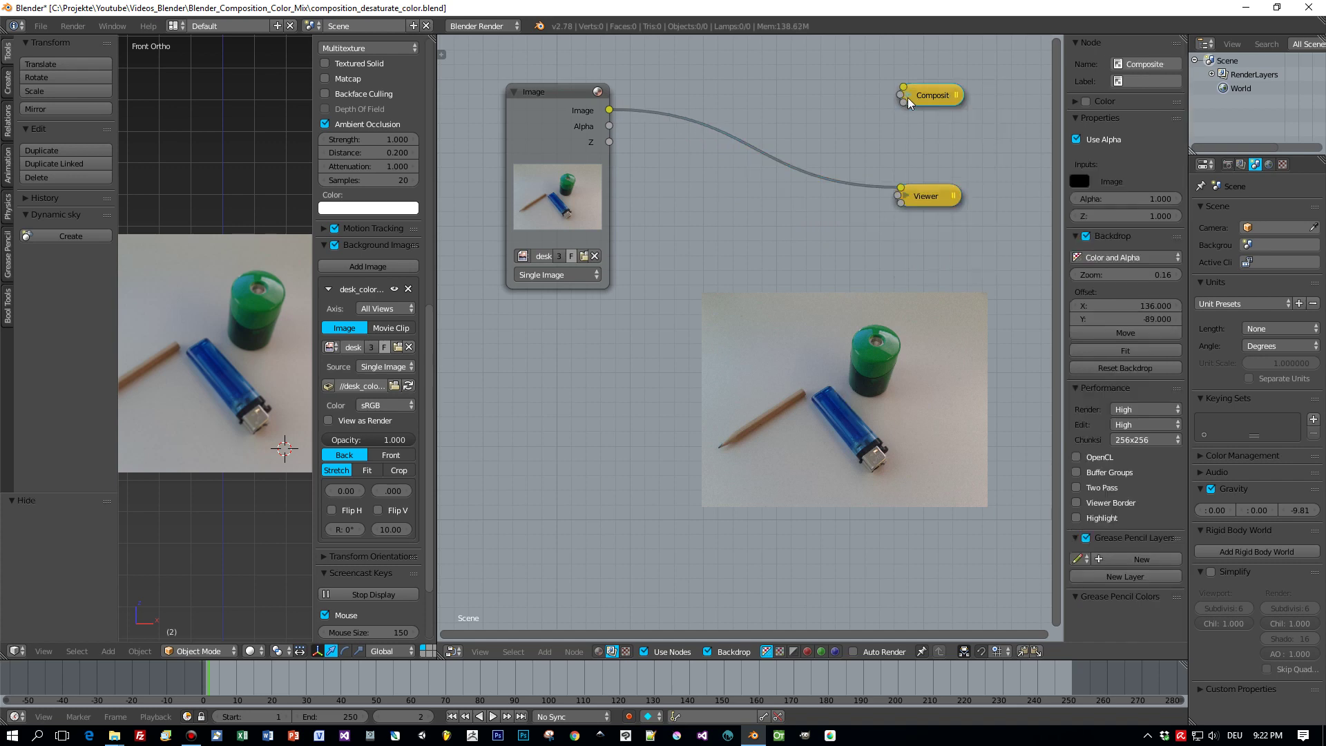
left_click_drag(920, 196, 922, 167)
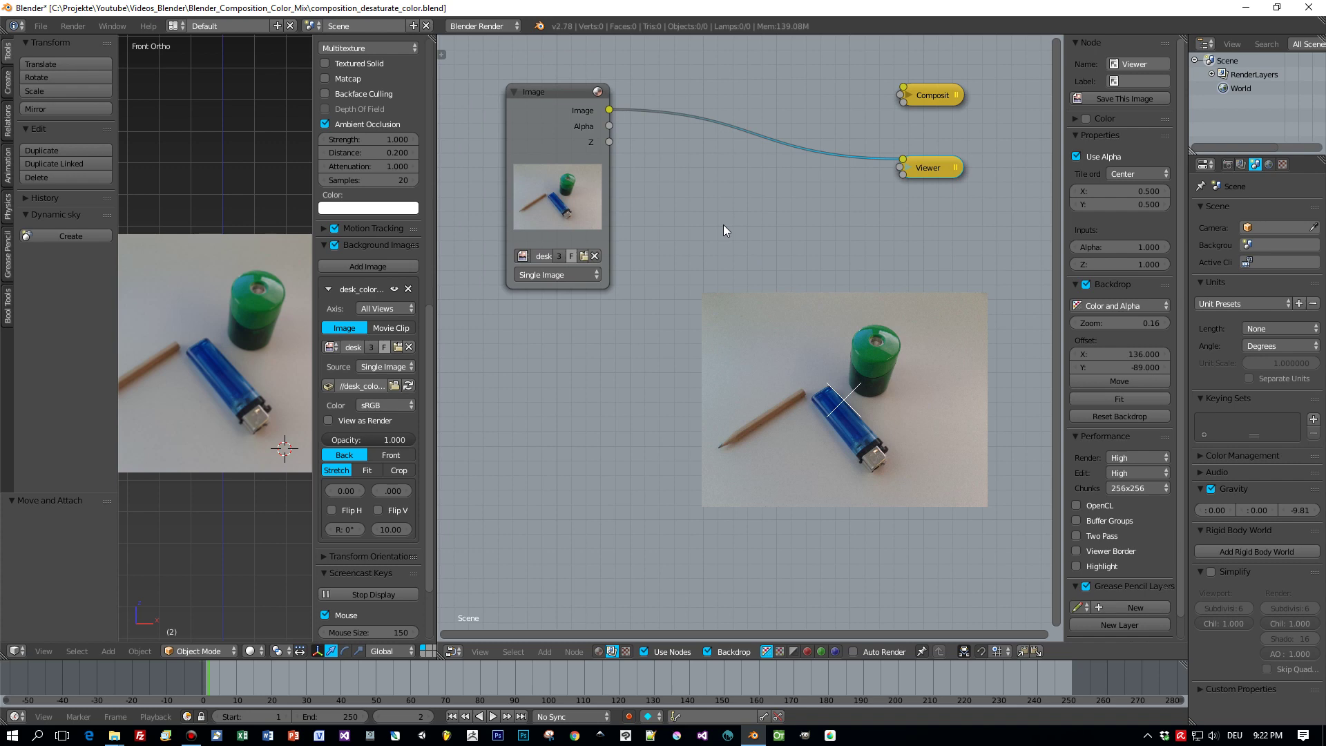
key("shift+a")
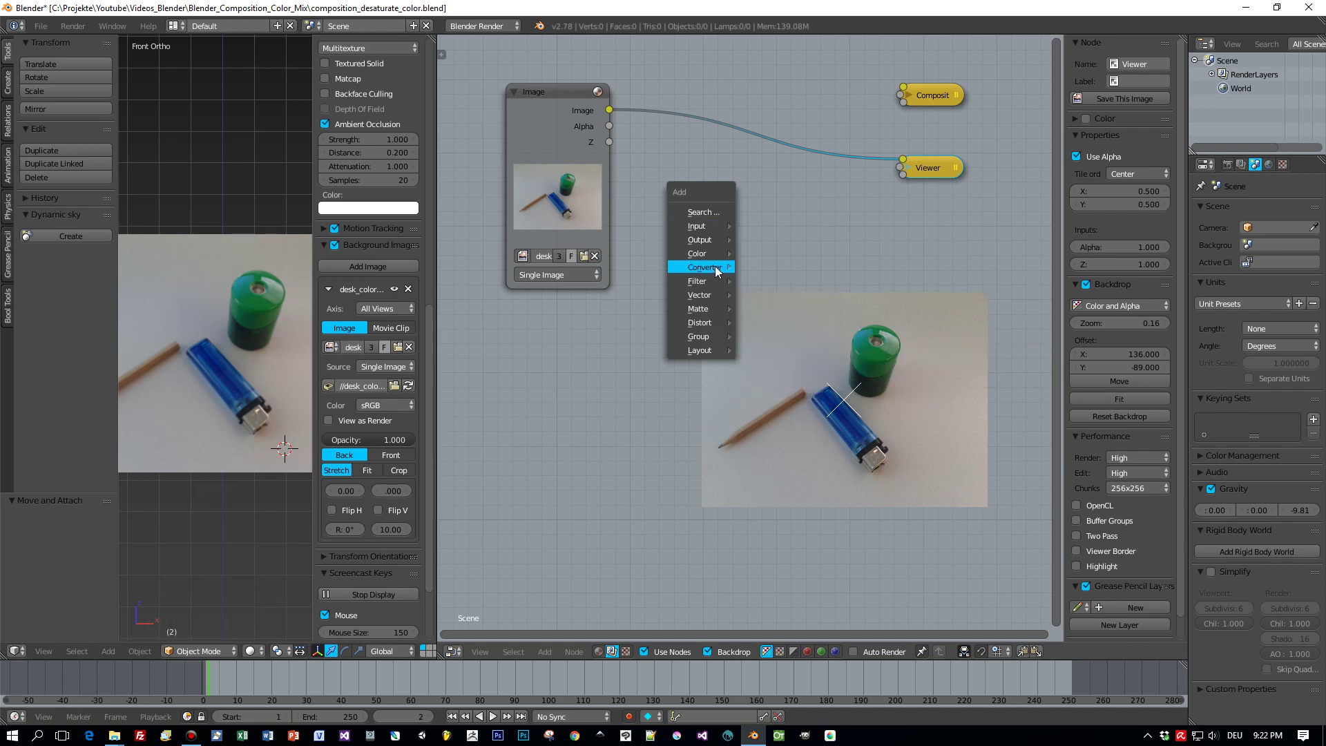
Step: Insert a Hue Correct node into the Image link and drop its red-end saturation to zero
mouse_move(709, 258)
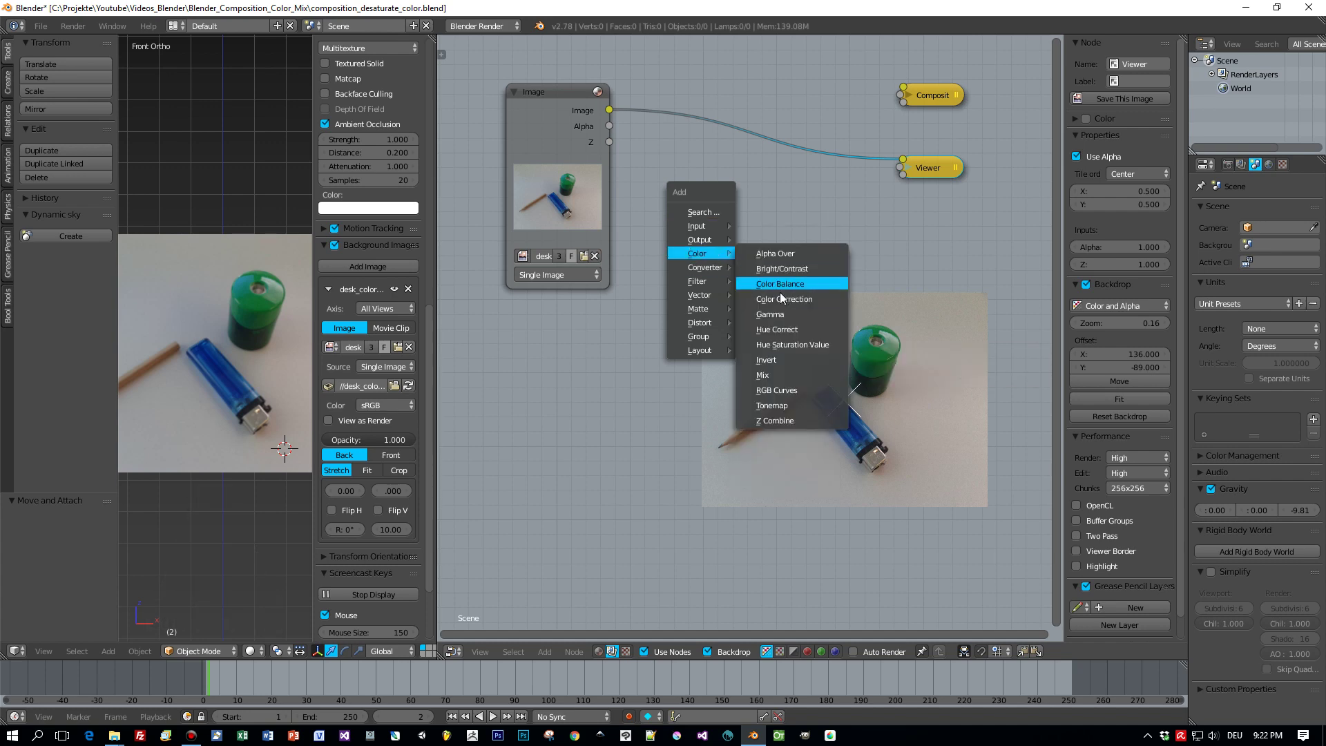
left_click(790, 329)
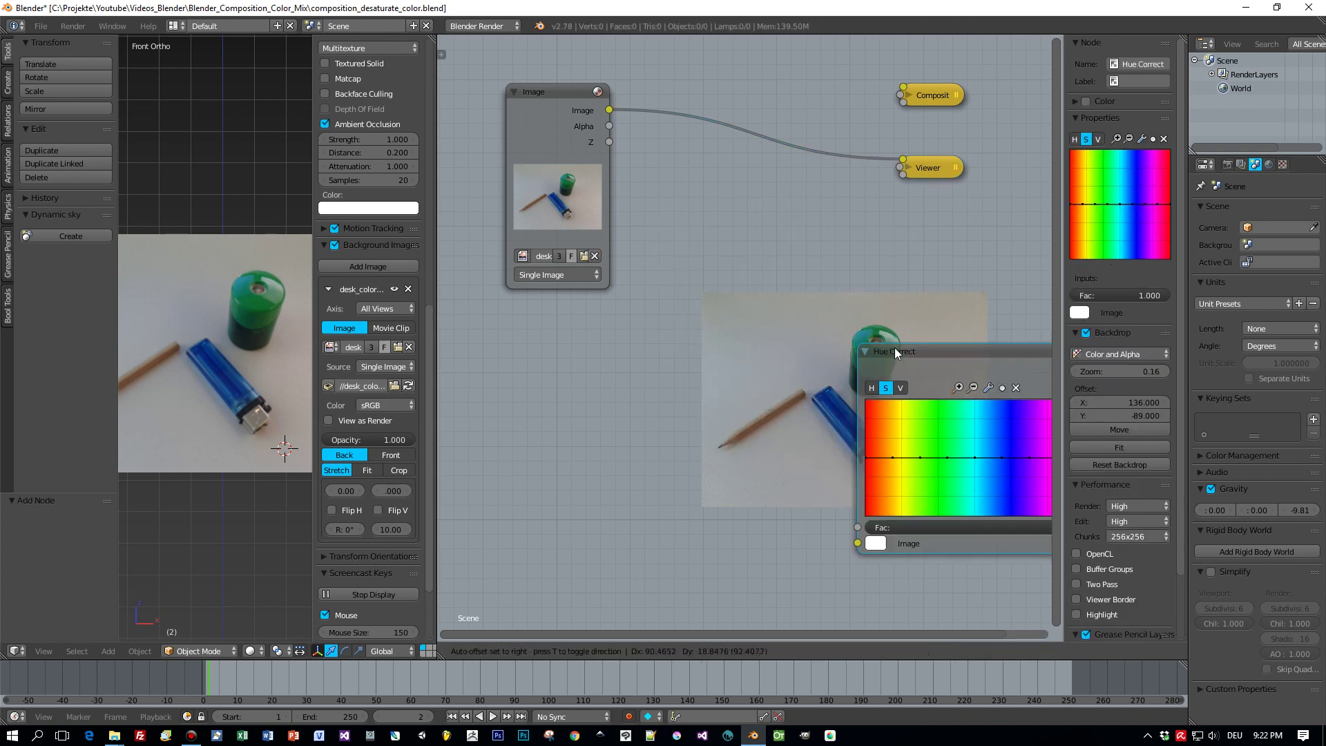
left_click(644, 93)
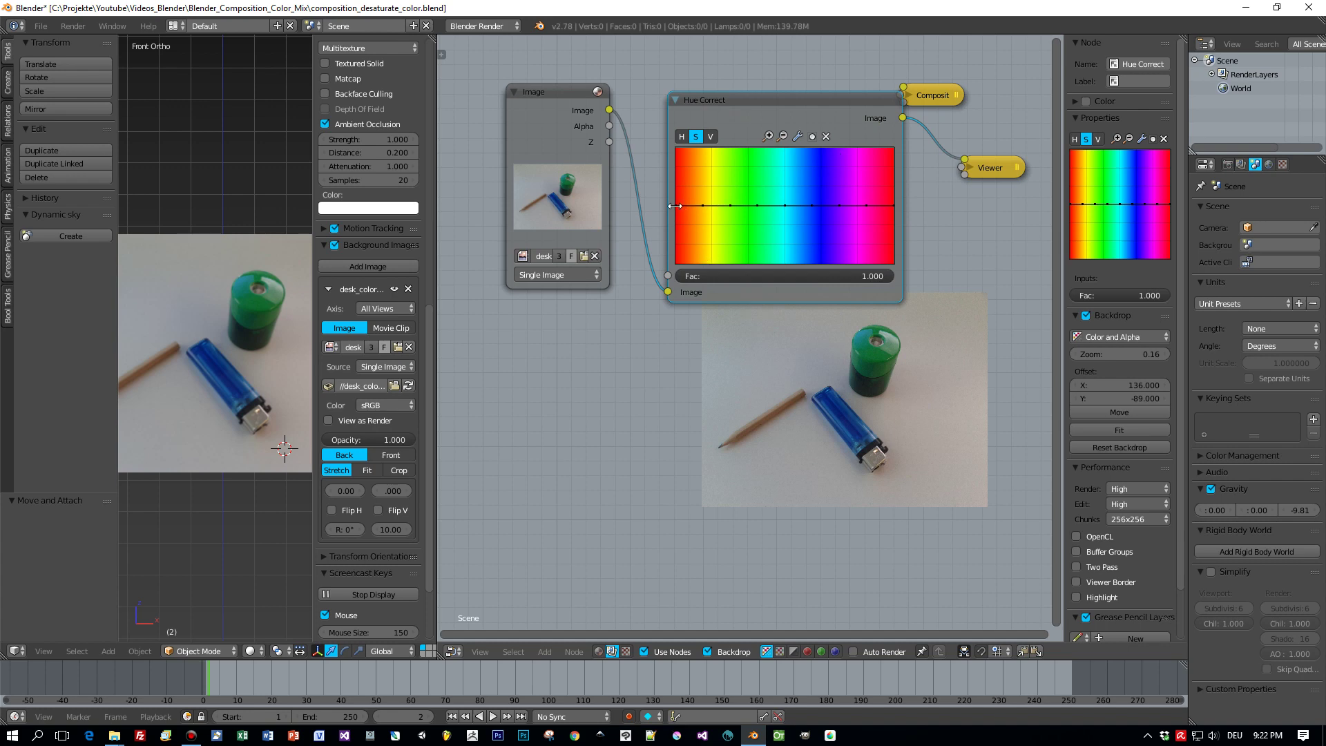
left_click_drag(701, 206, 703, 263)
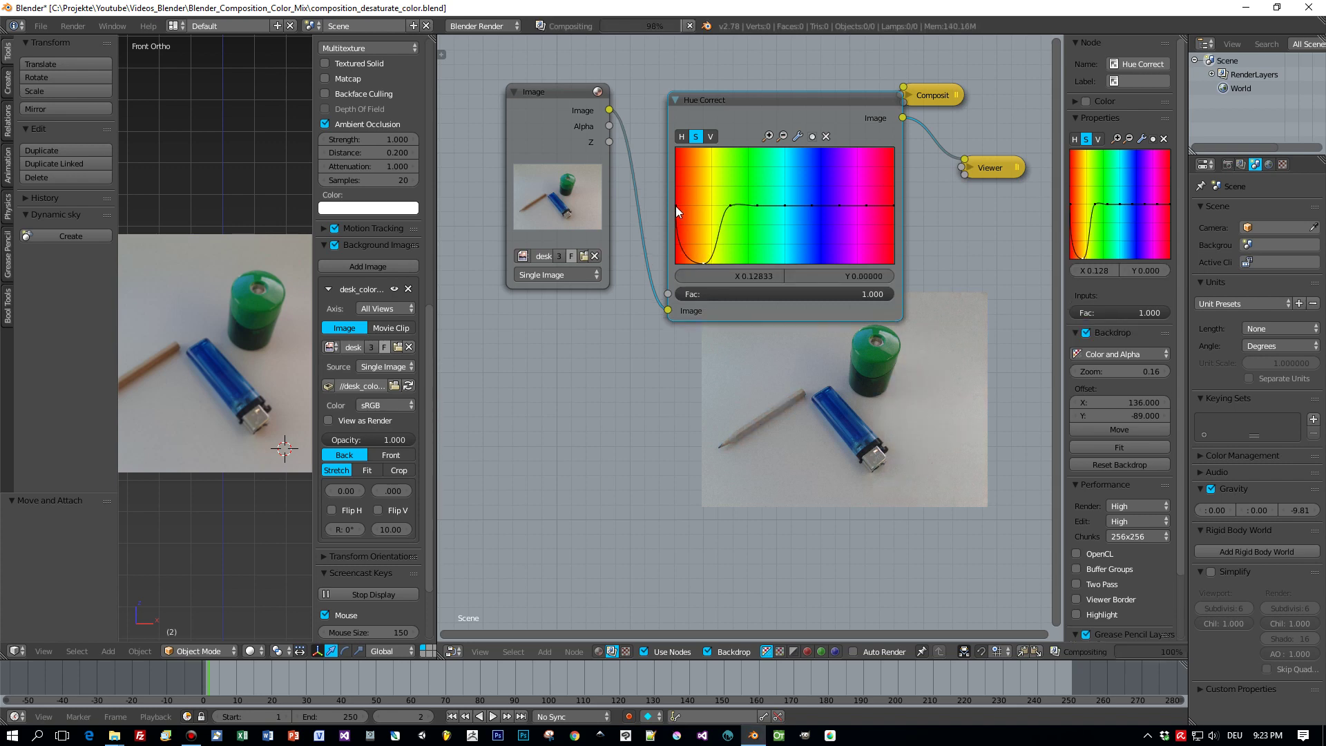
Step: Pull the saturation curve's left end, right end and dip down to zero
left_click_drag(678, 212, 677, 263)
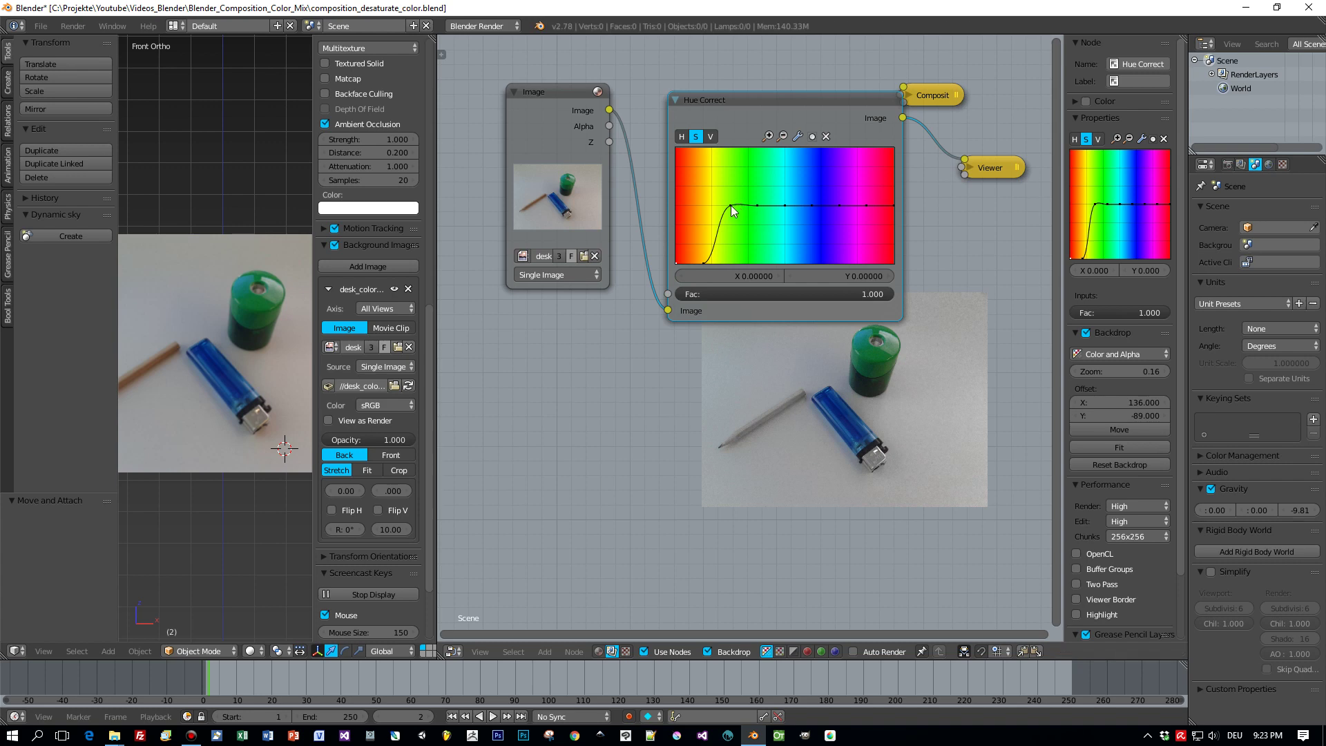
left_click(758, 205)
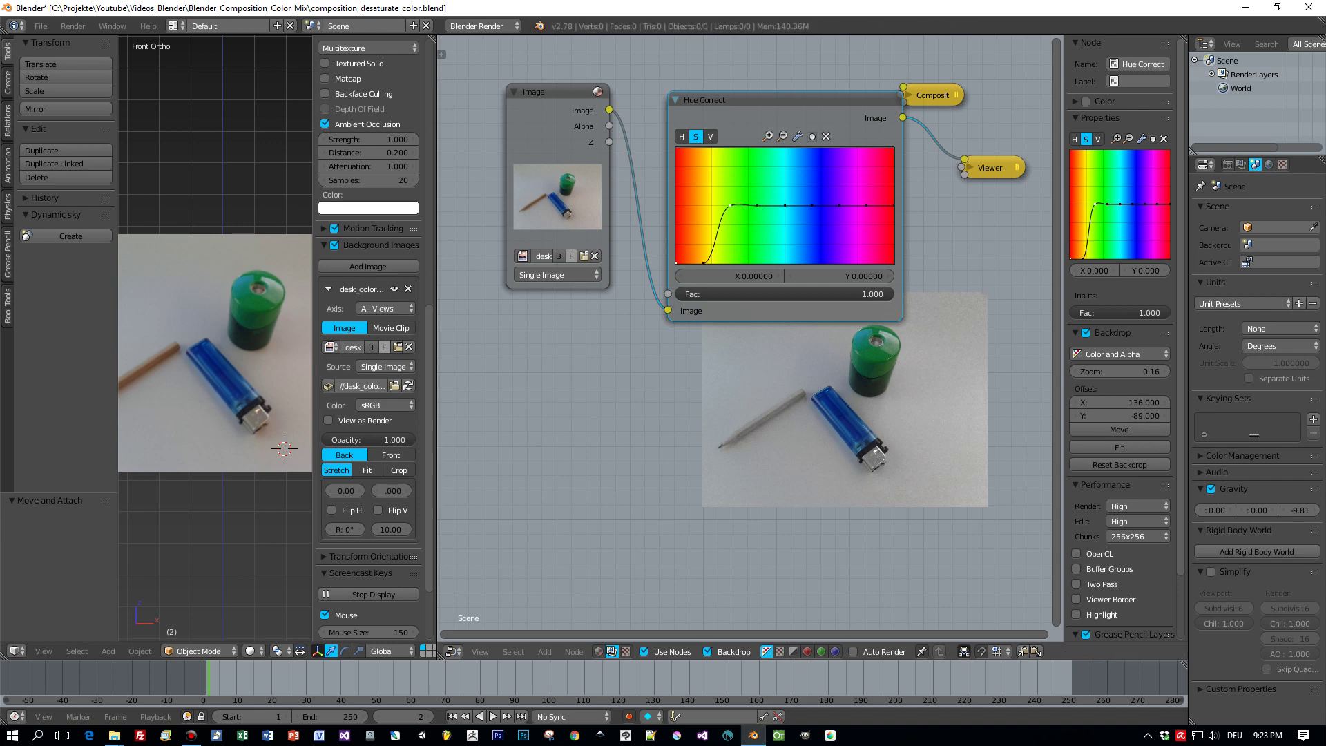
left_click(785, 205, "shift")
left_click(811, 205, "shift")
left_click_drag(866, 205, 870, 263)
left_click_drag(893, 205, 893, 254)
Step: Flatten the green hump so only a blue peak keeps colour, and enlarge the backdrop
left_click_drag(784, 205, 761, 263)
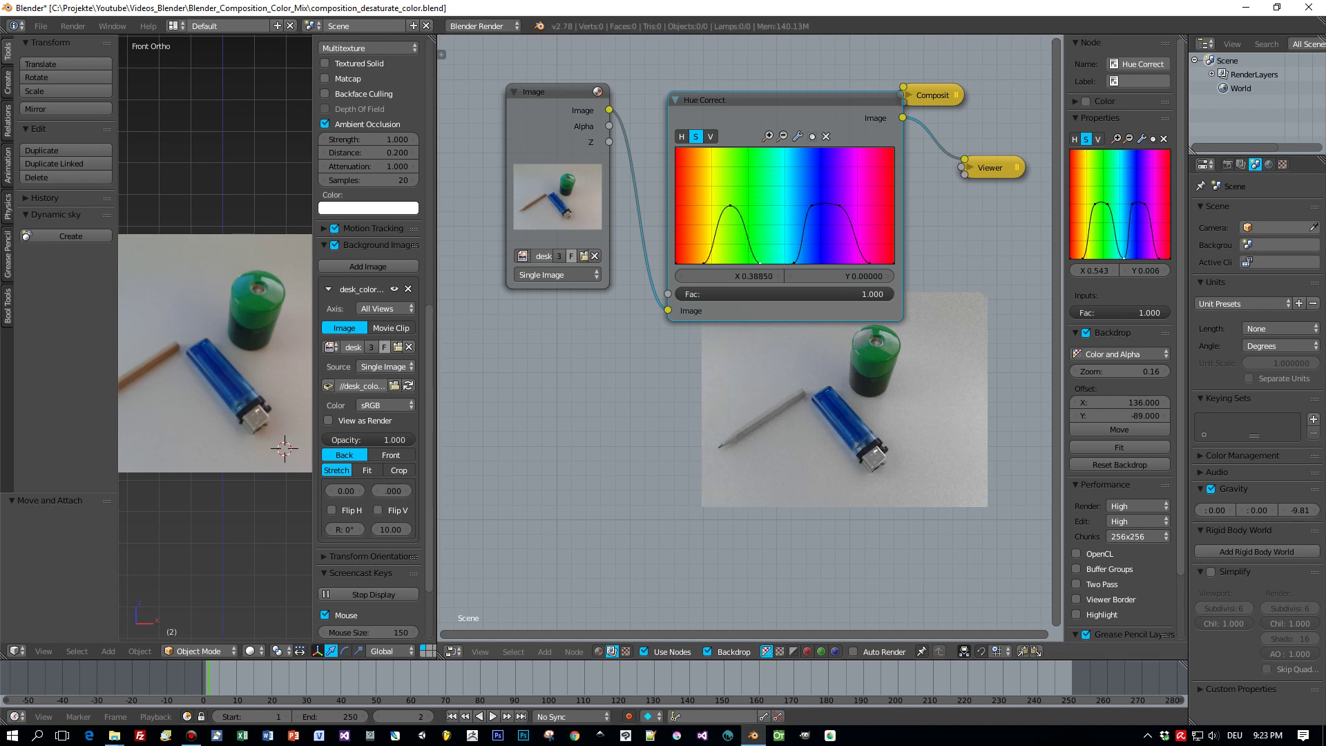
left_click_drag(733, 207, 740, 263)
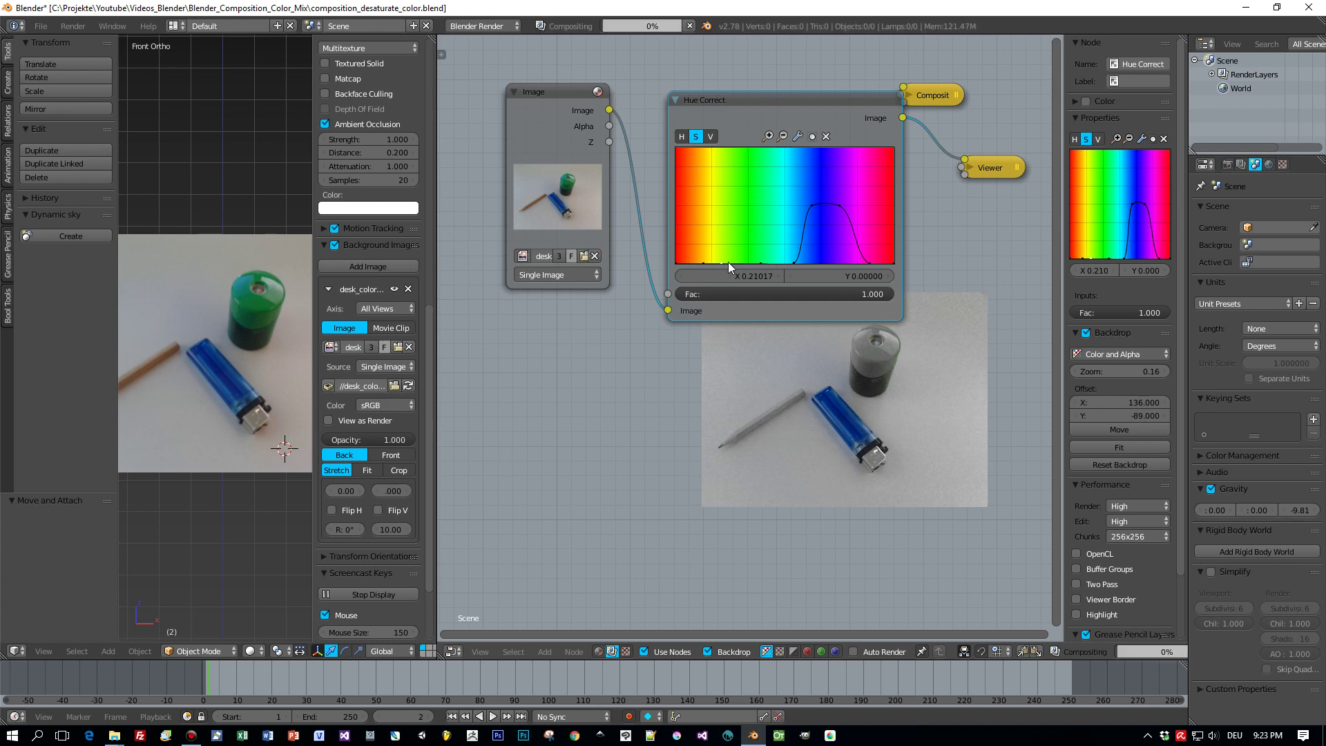
scroll(864, 428, "up", 1)
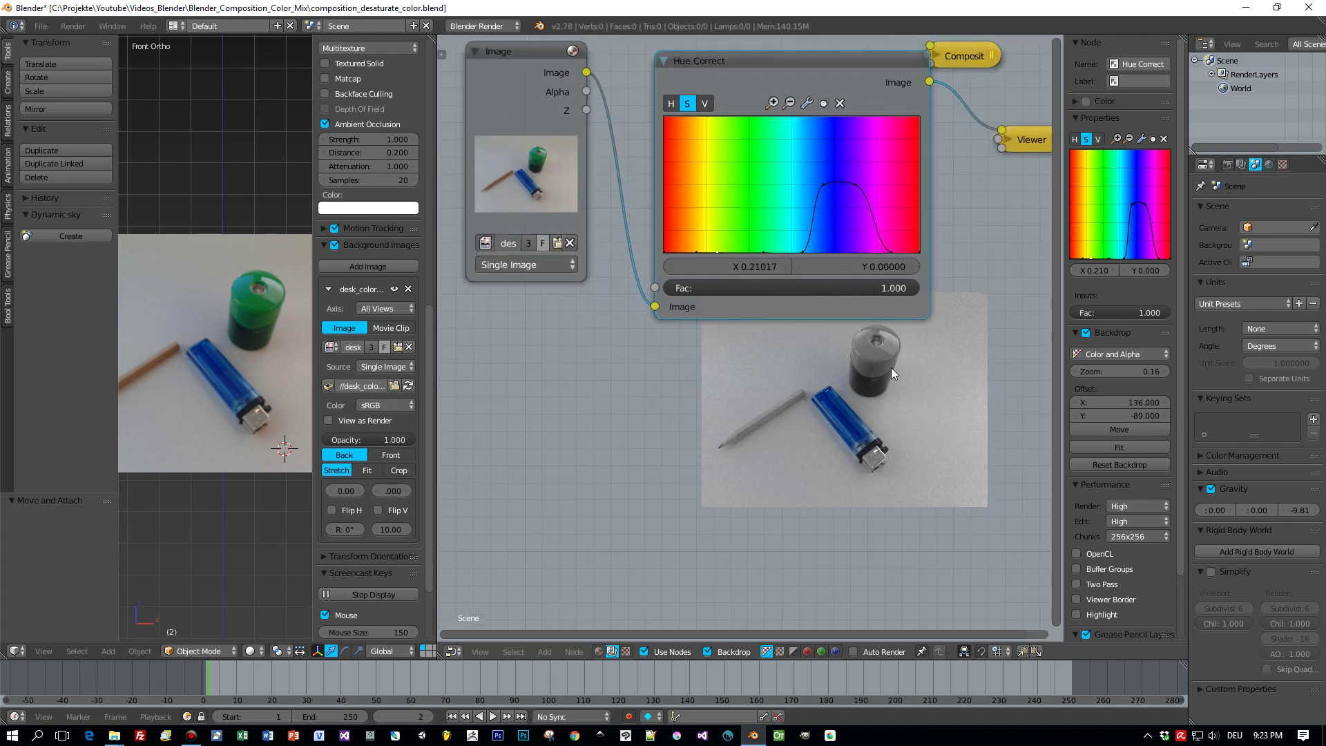
key("alt+v")
key("alt+v")
key("alt+v")
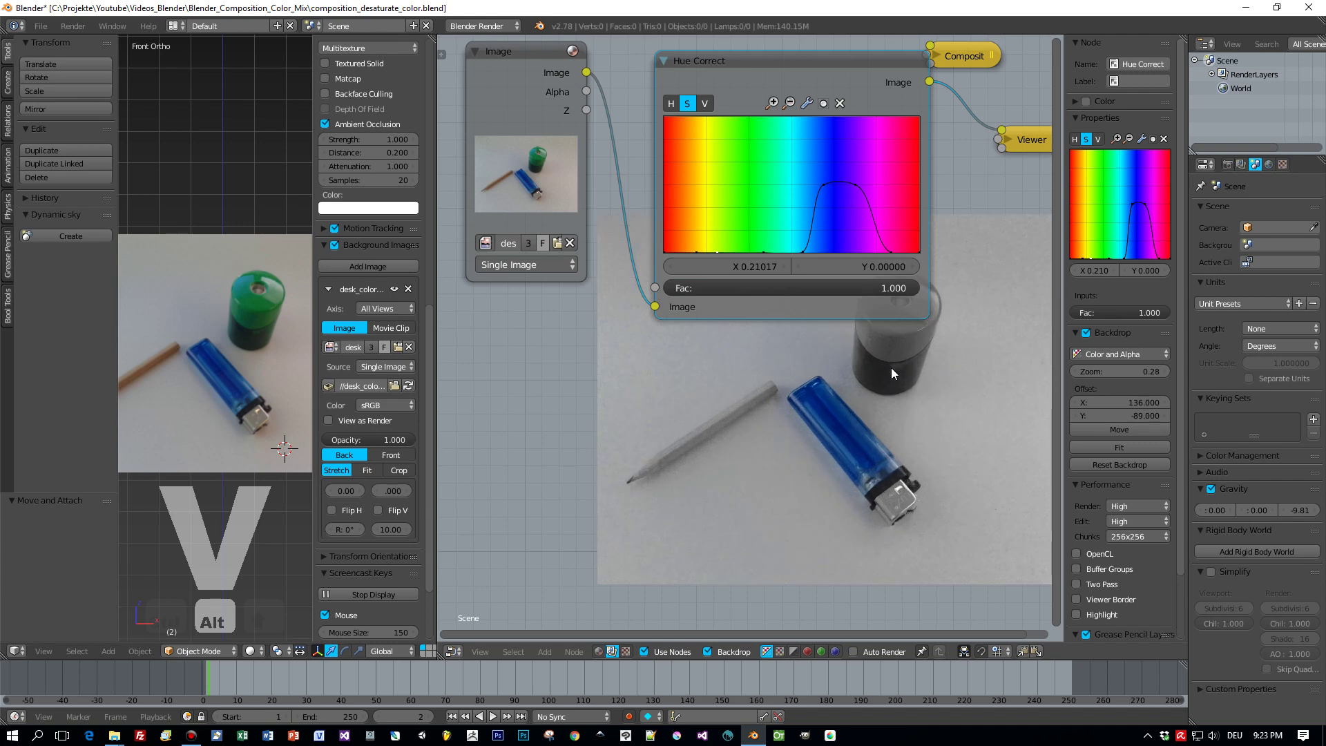
left_click_drag(830, 62, 794, 78, "alt")
Step: Flatten the remaining blue bump so saturation is zero across all hues
scroll(824, 176, "down", 2)
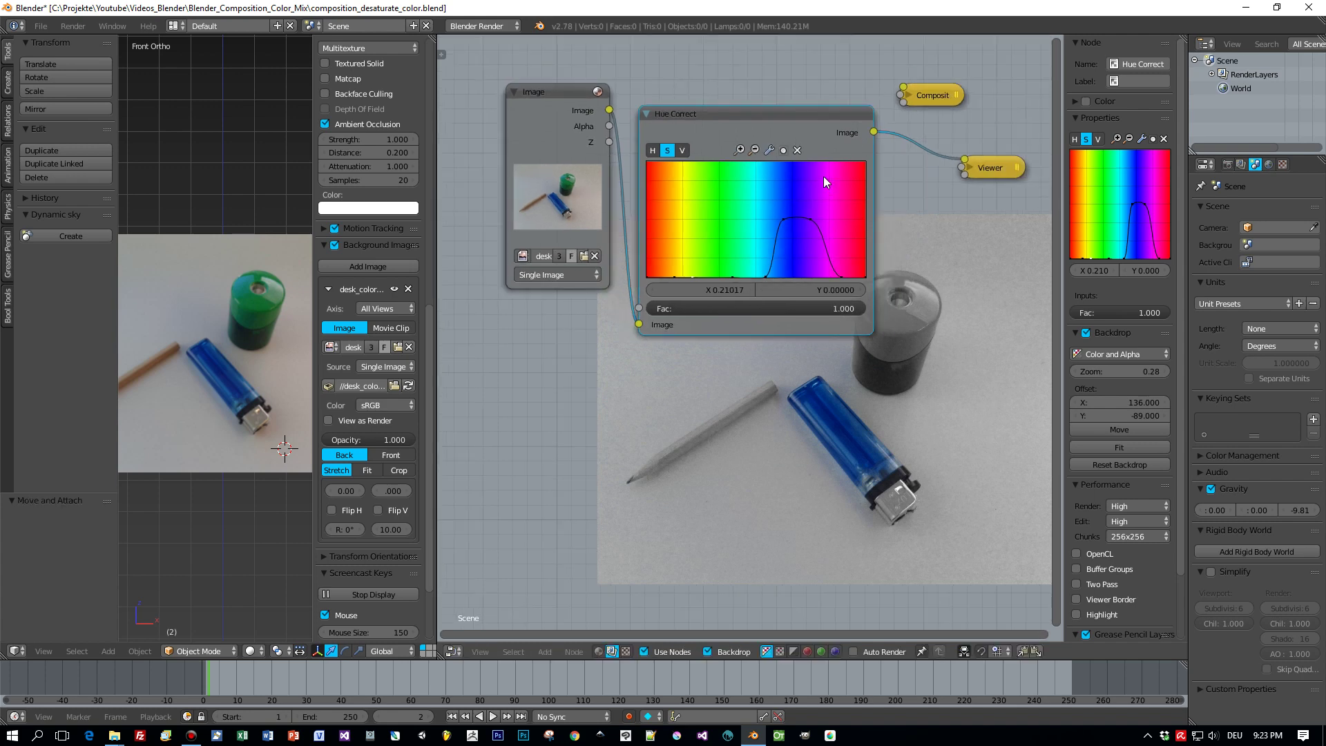
scroll(821, 197, "down", 1)
left_click_drag(785, 175, 787, 136)
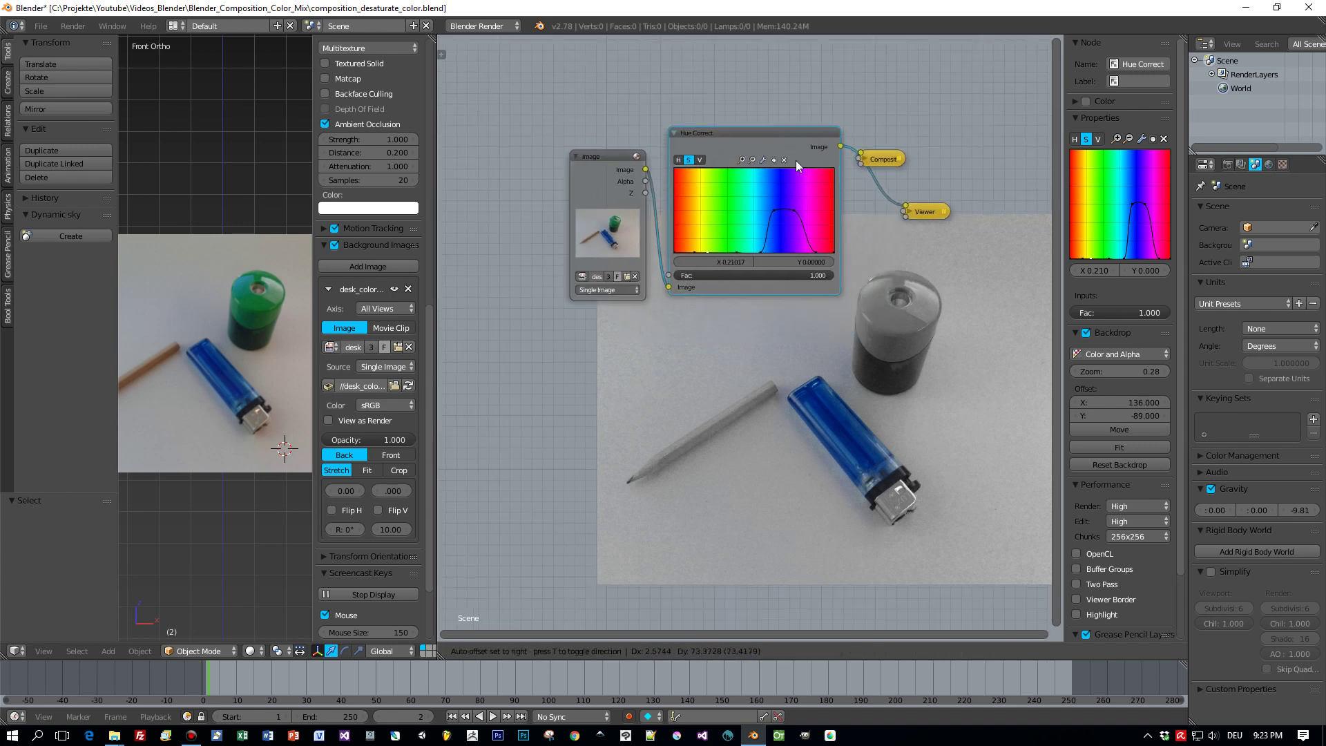
middle_click_drag(911, 346, 827, 260)
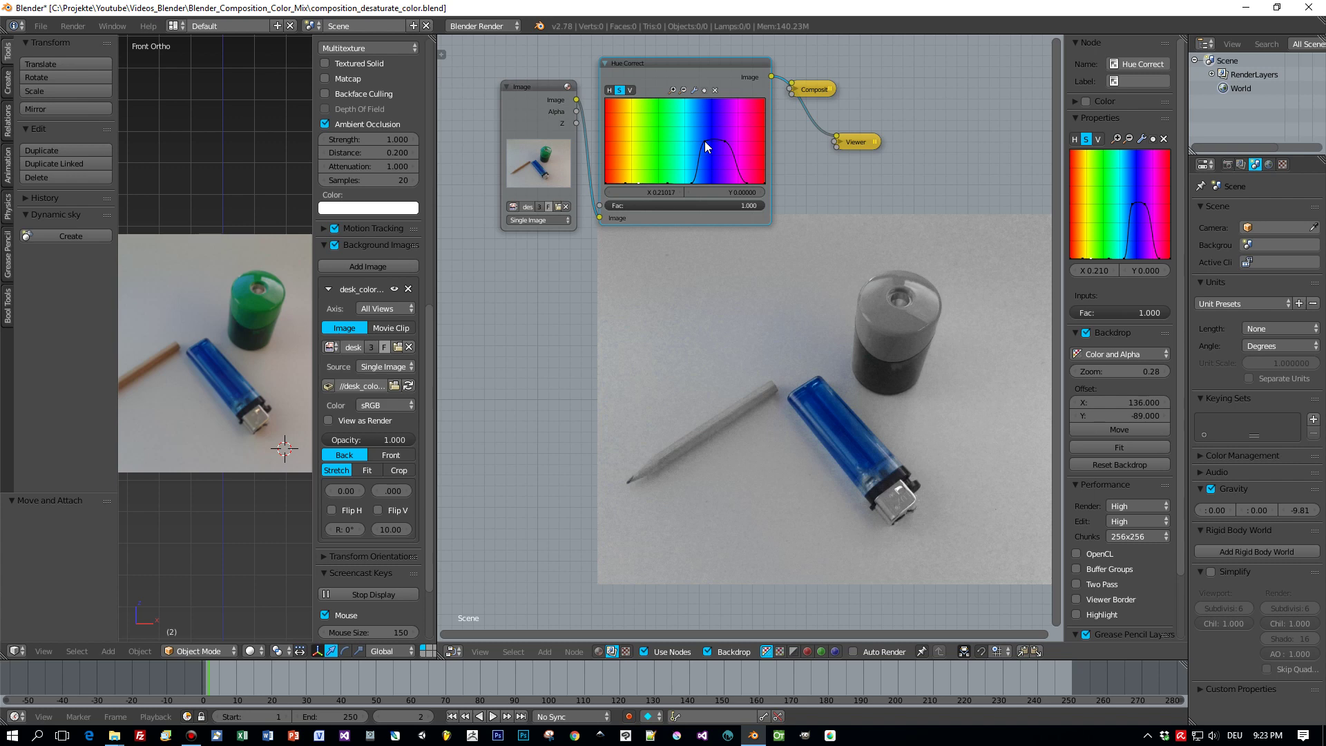
left_click_drag(704, 141, 718, 188)
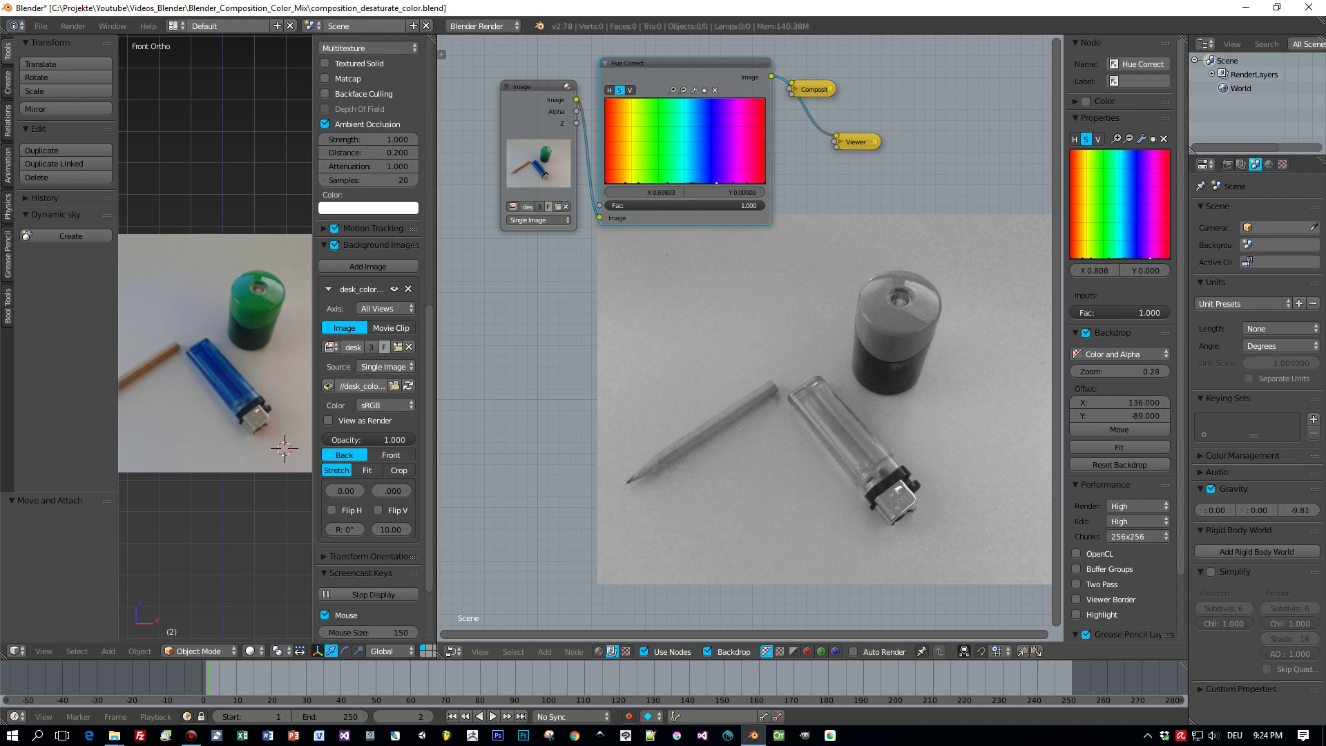
left_click(701, 180)
left_click_drag(531, 86, 514, 81)
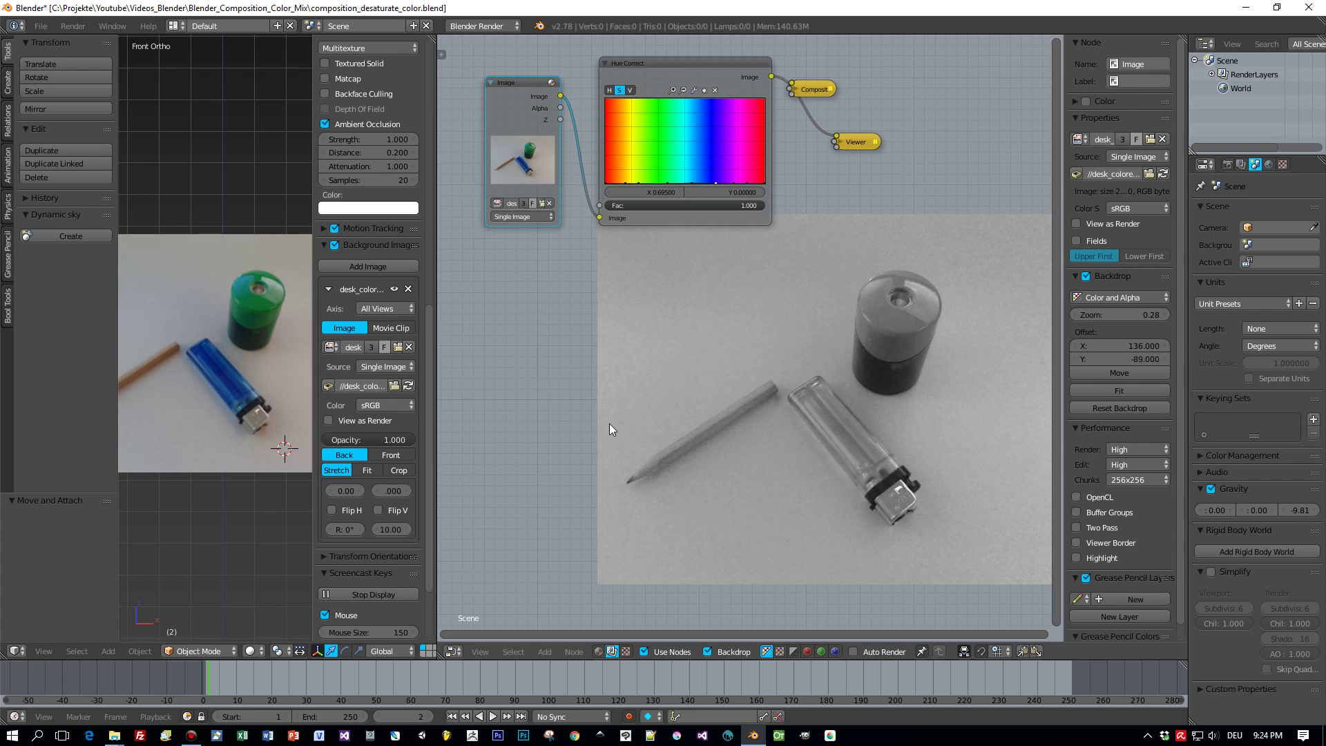
Step: Switch the left area from the 3D view to the UV/Image Editor
left_click(15, 652)
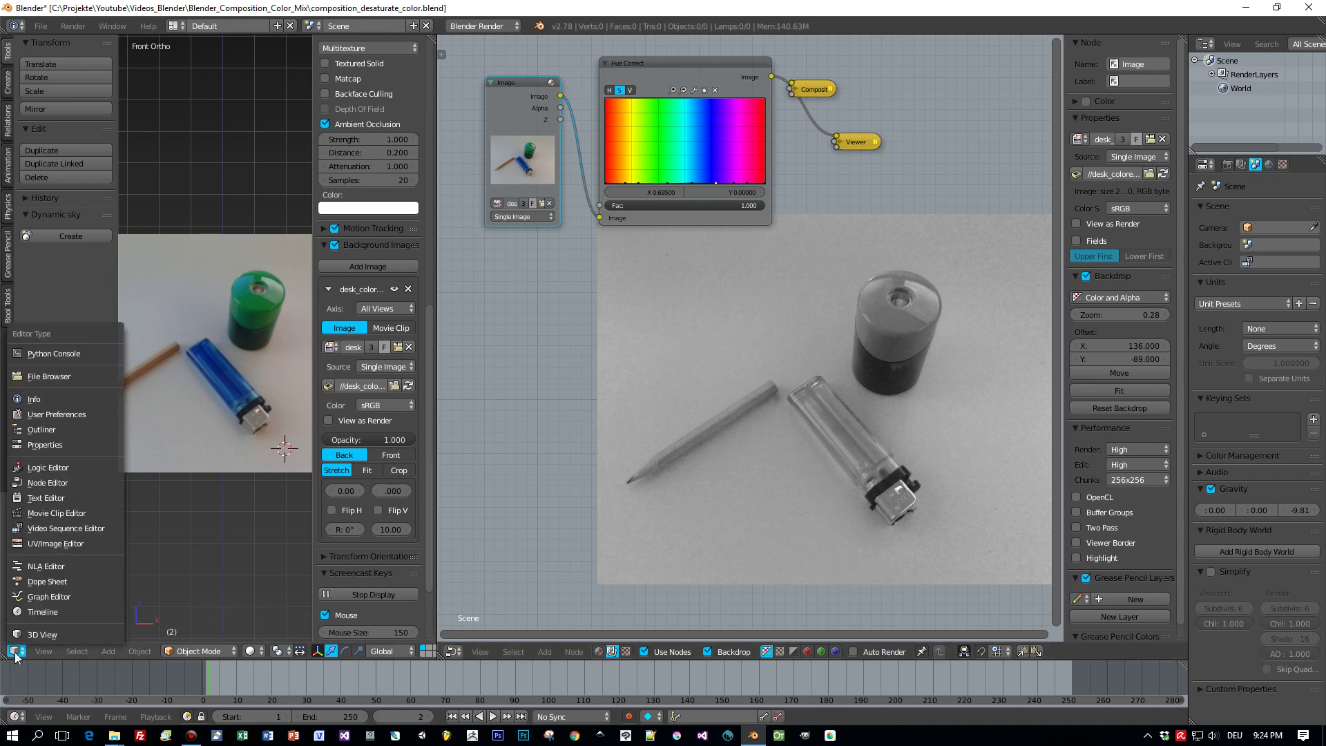
left_click(55, 544)
scroll(234, 421, "down", 3)
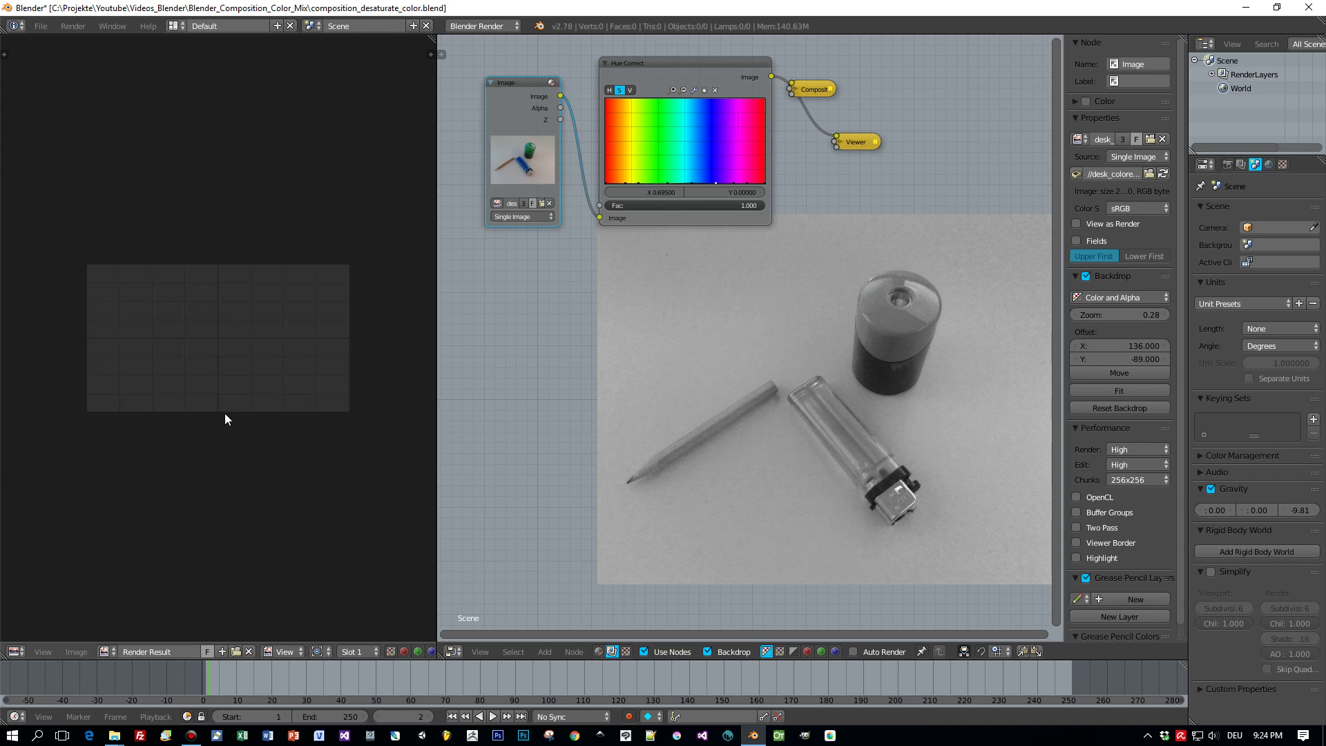
Step: Render a frame, then connect the Hue Correct output to the Composite node
key("F12")
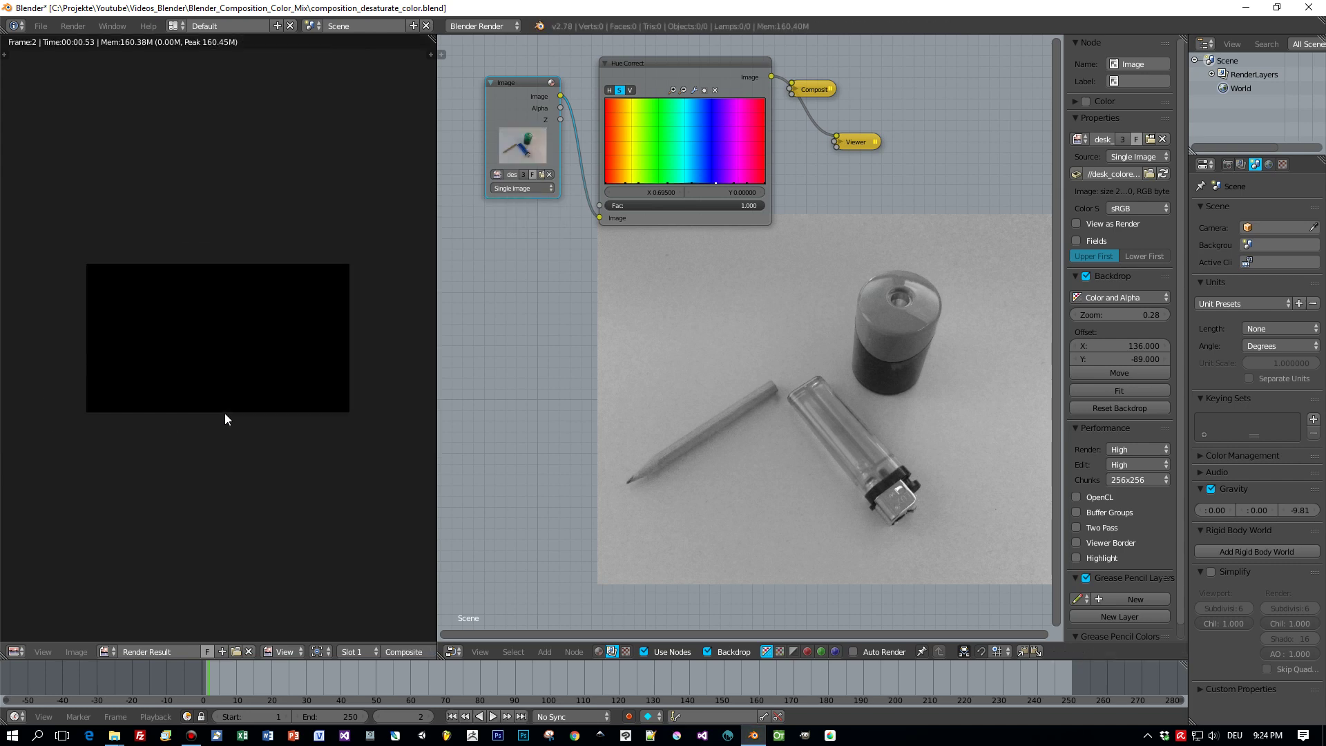
left_click_drag(813, 93, 883, 86, "alt")
left_click_drag(772, 79, 860, 78)
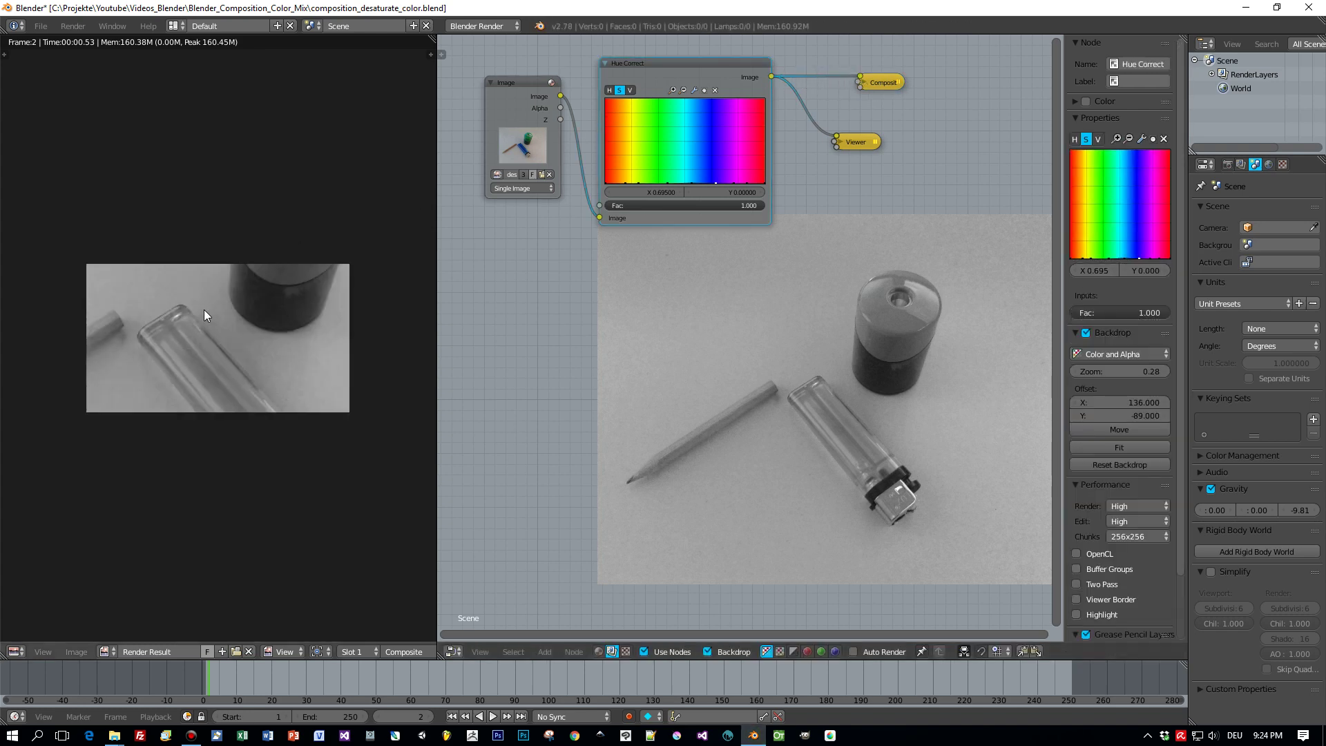
Step: Set the render resolution to 2560 × 1920 at 100% and render again
left_click(1227, 166)
left_click(1224, 316)
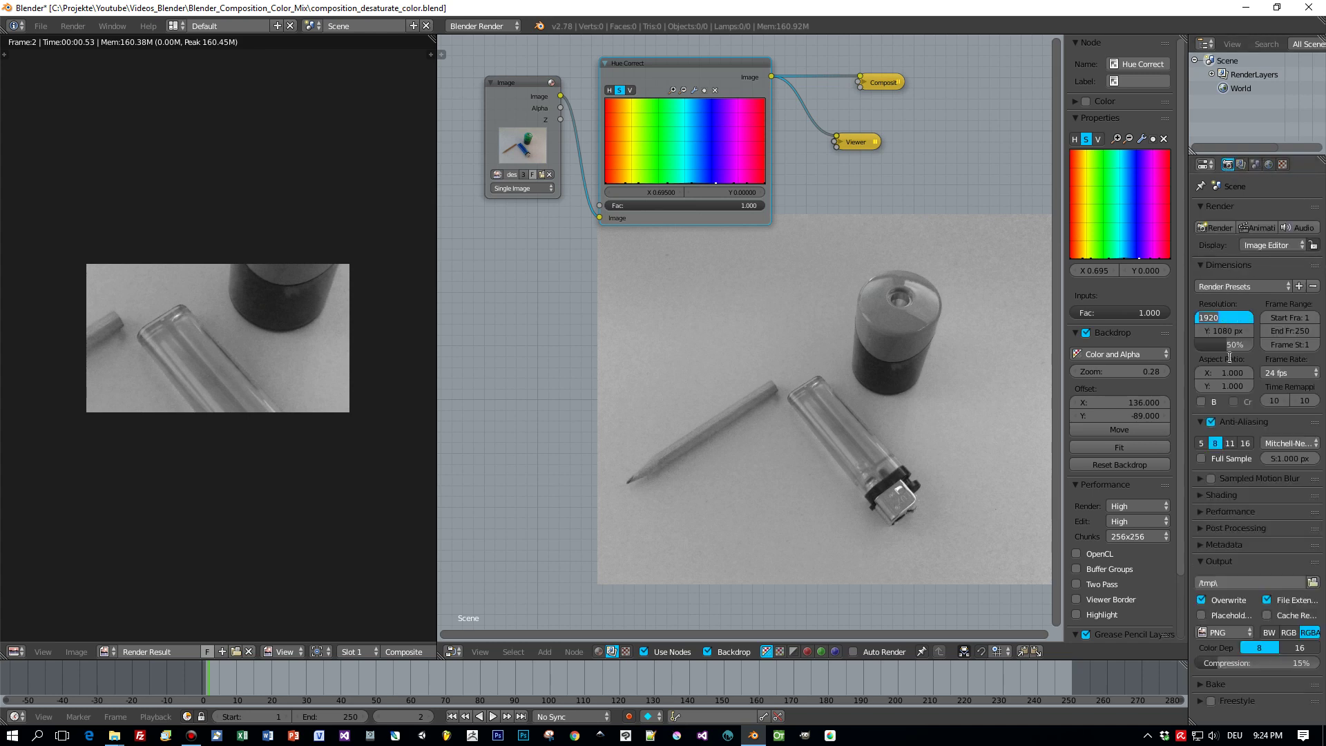
type("2560")
key("Tab")
type("1920")
key("Tab")
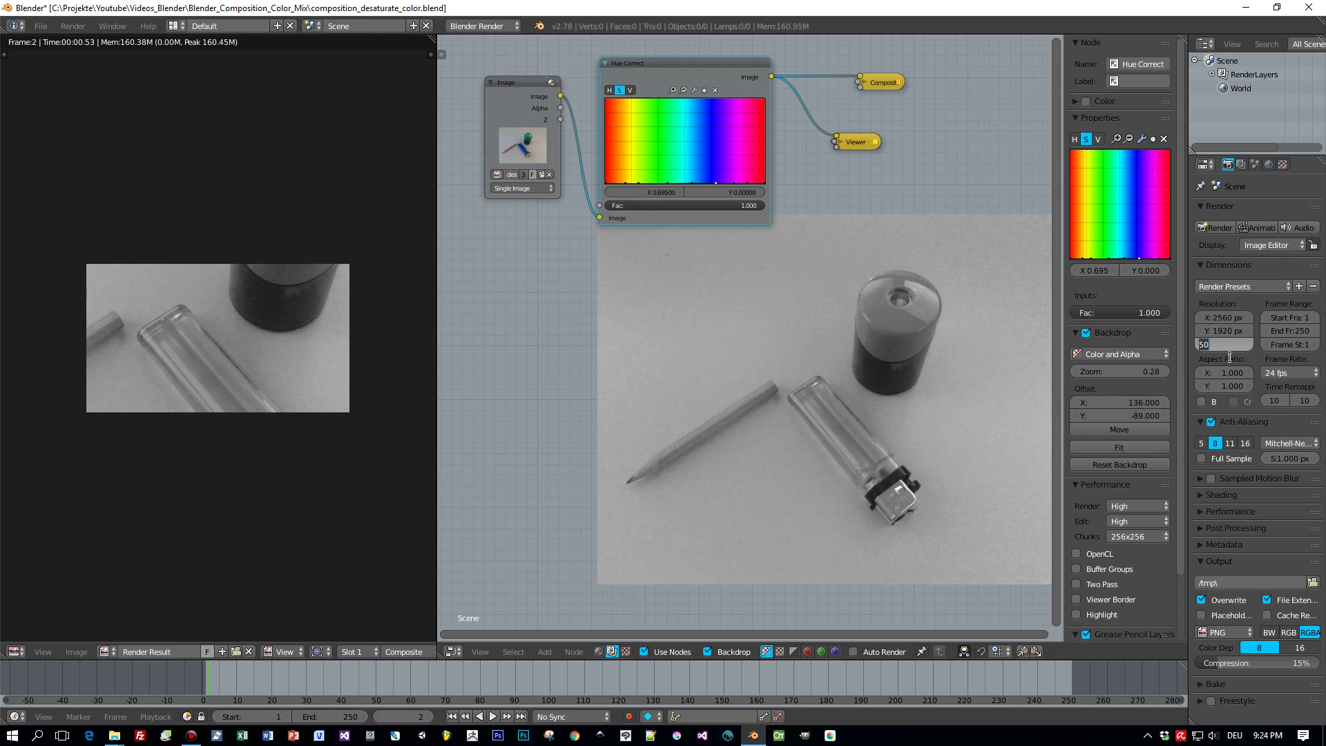
type("100")
key("F12")
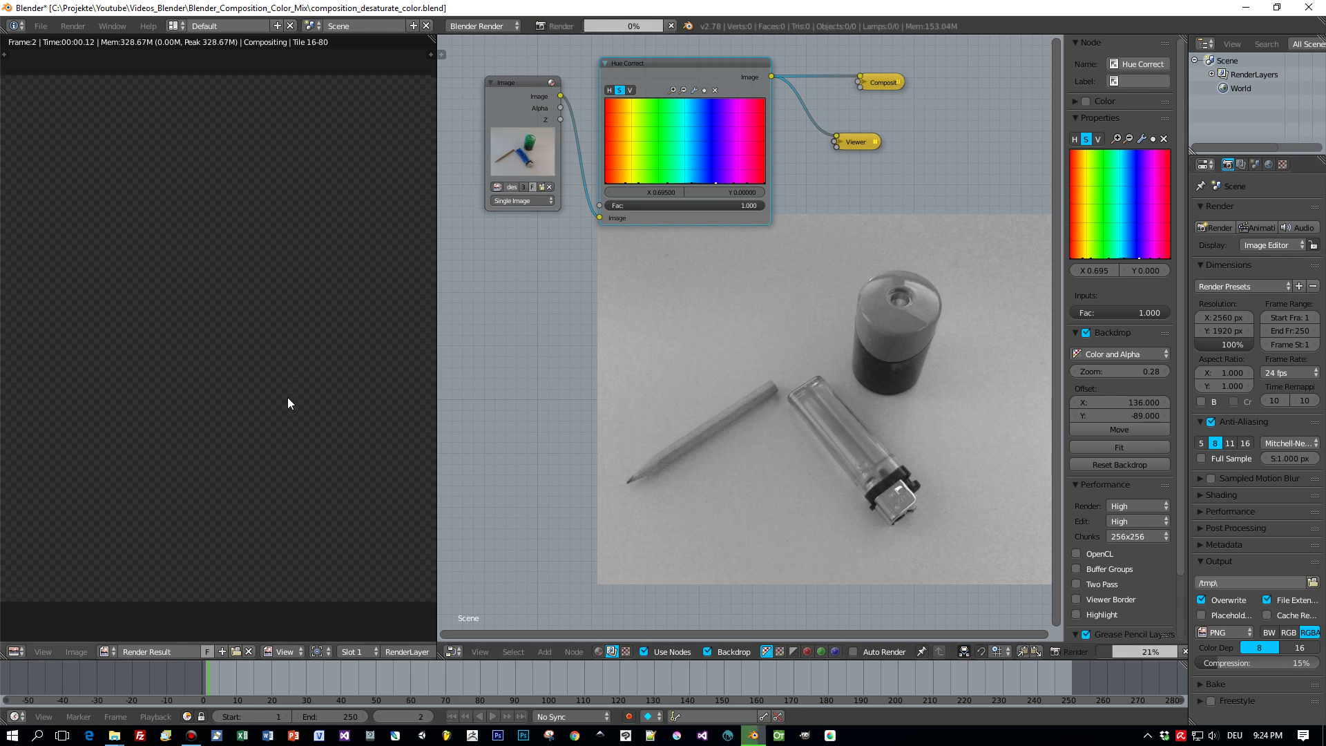
scroll(287, 396, "down", 2)
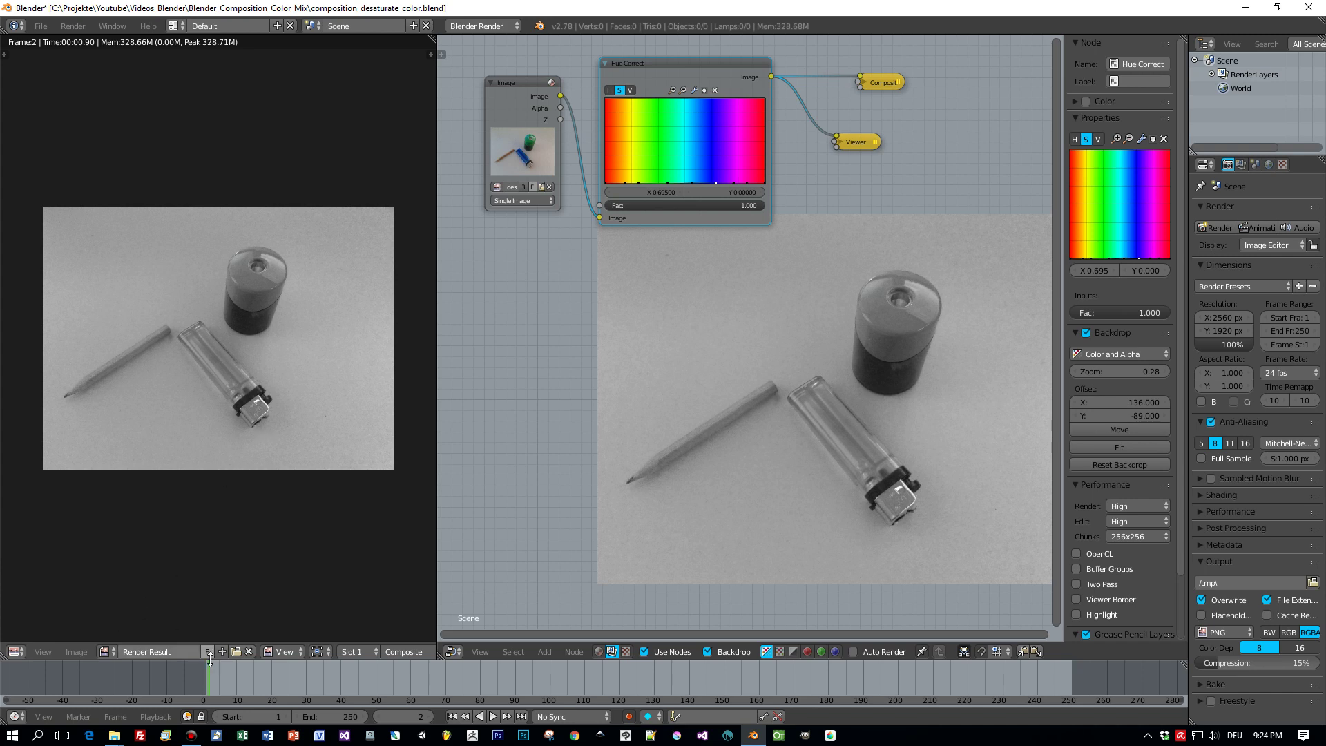
left_click(279, 652)
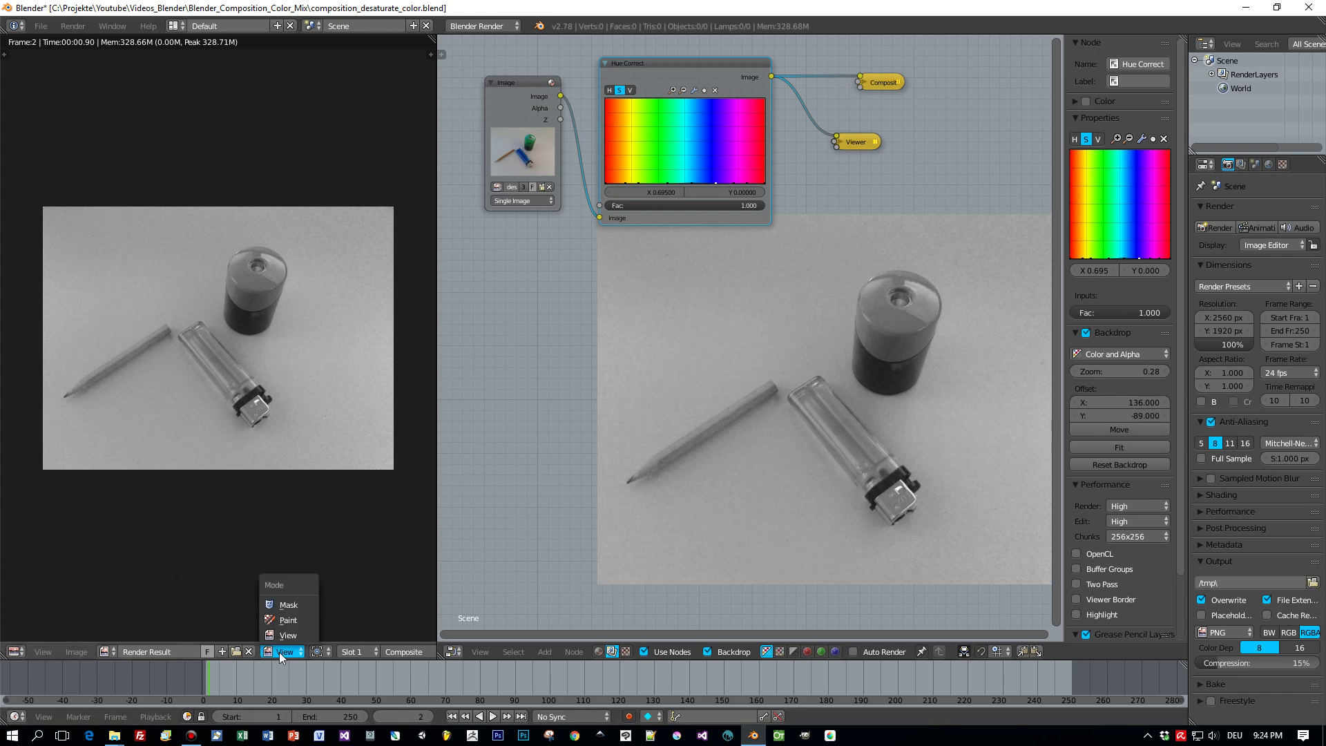
Step: Put the image editor in Mask mode, add a new mask named 'Lighter', and zoom in
left_click(289, 606)
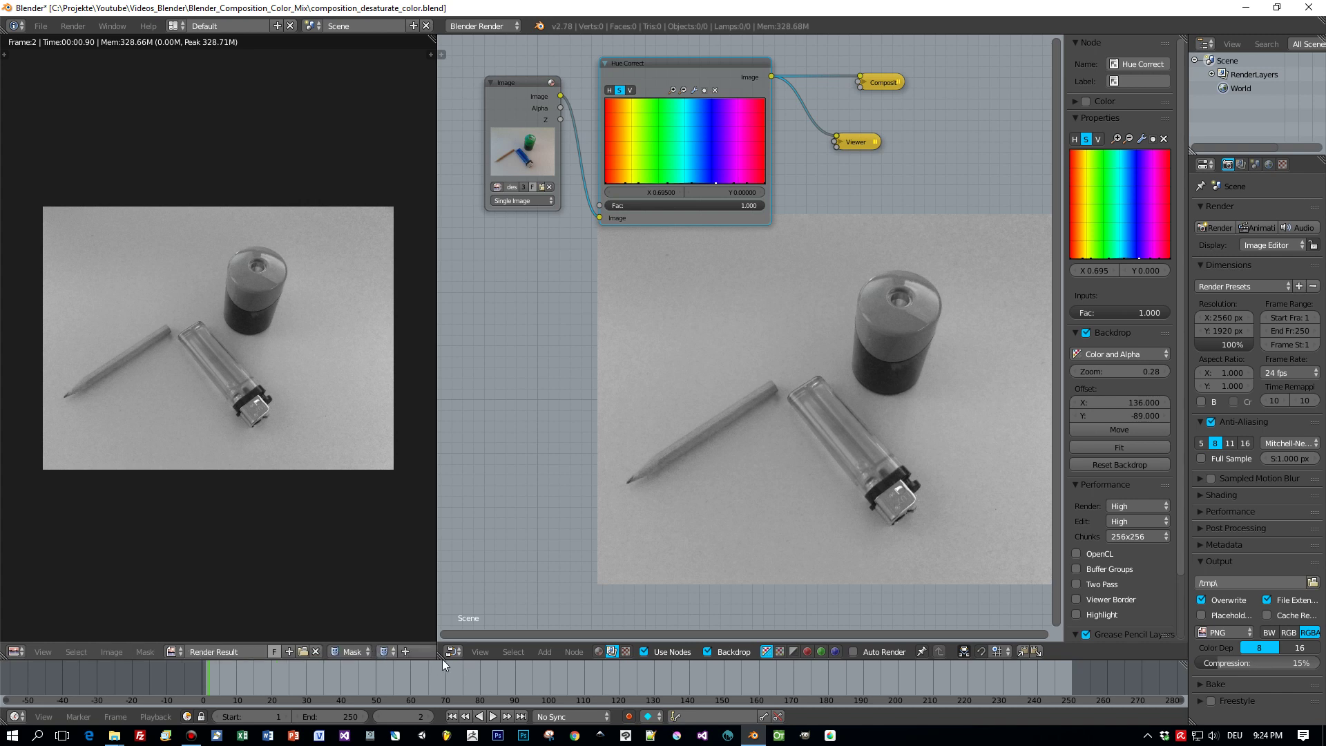
left_click(409, 651)
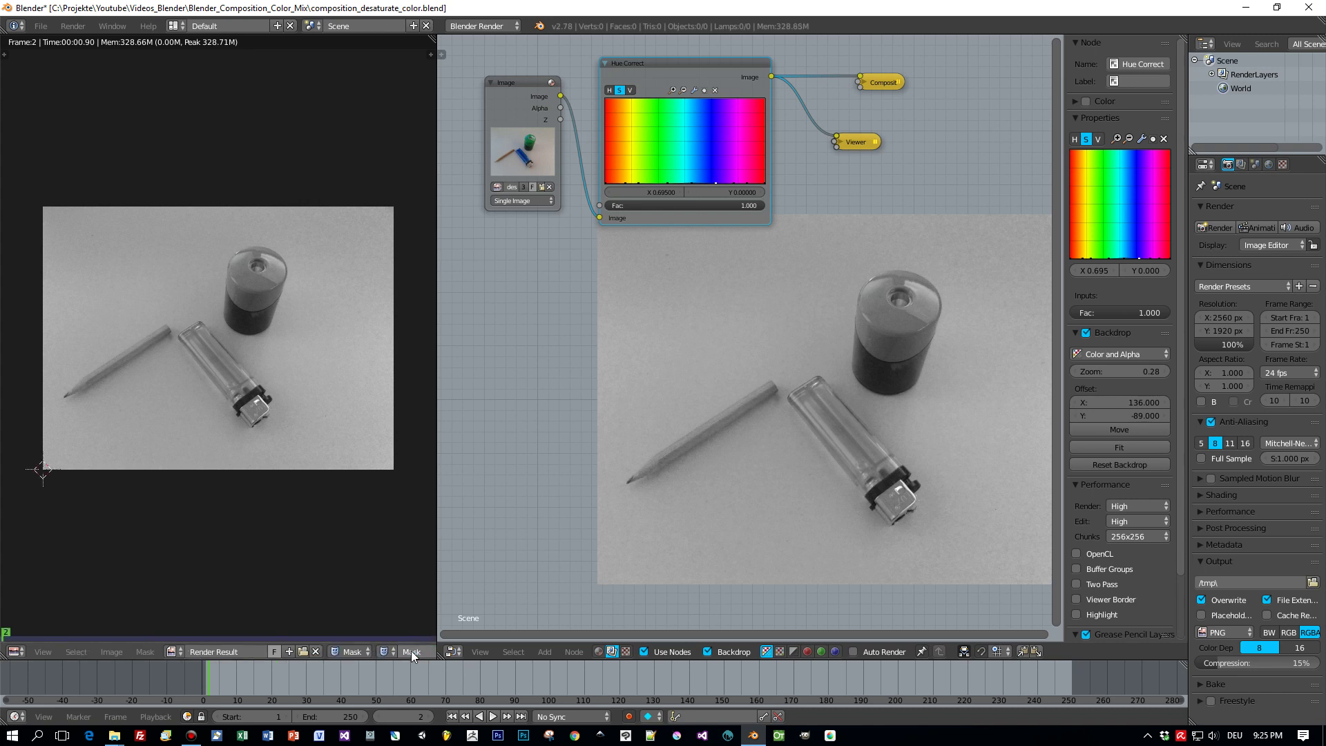
left_click(412, 652)
type("Lighter")
key("Return")
scroll(205, 364, "up", 2)
scroll(206, 370, "up", 2)
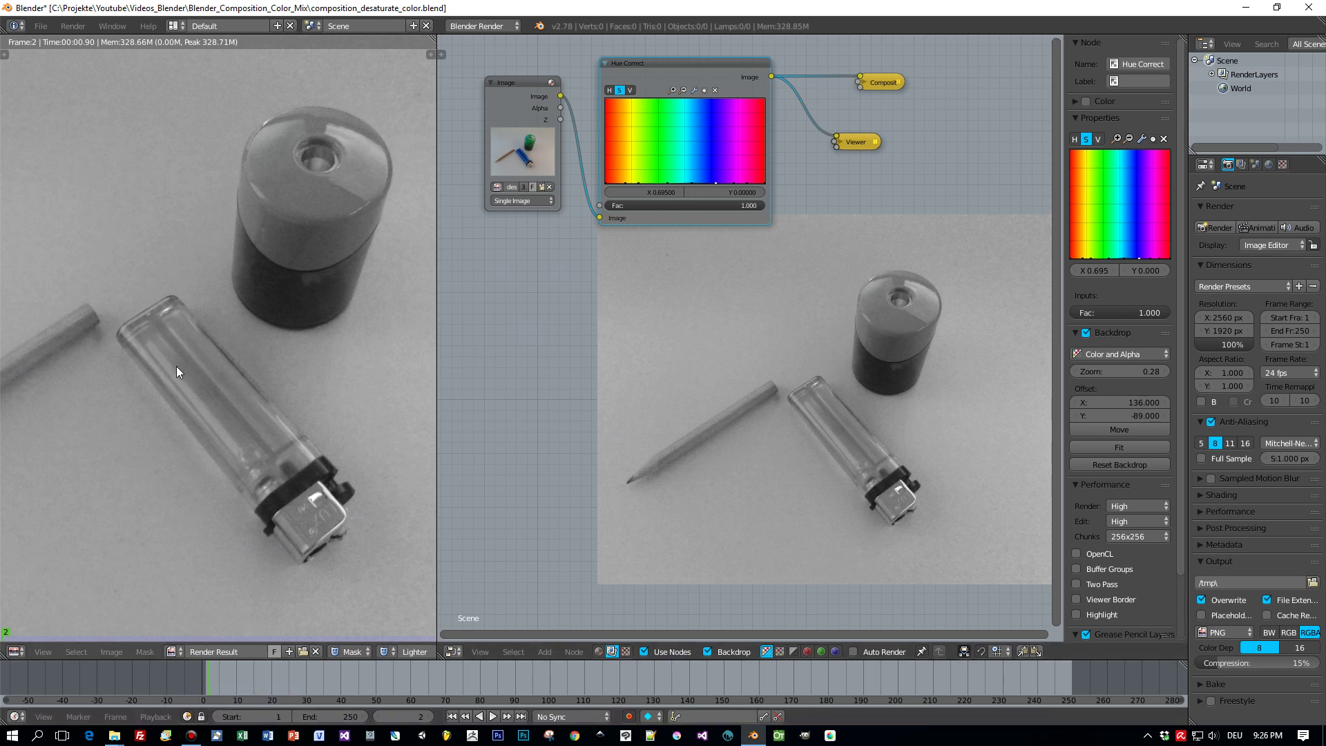
Step: Place mask points from the lighter's top down its side, base corners and around the metal cap
left_click(119, 343, "ctrl")
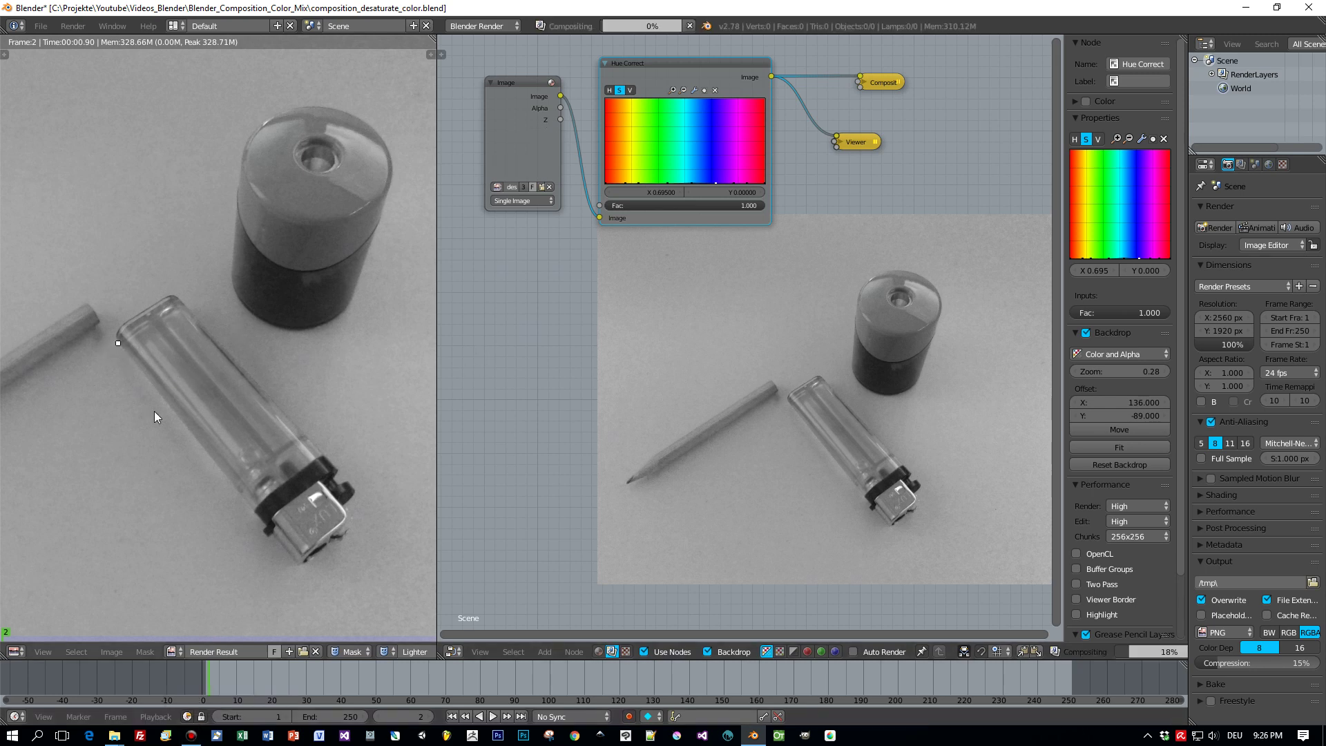
left_click(251, 512, "ctrl")
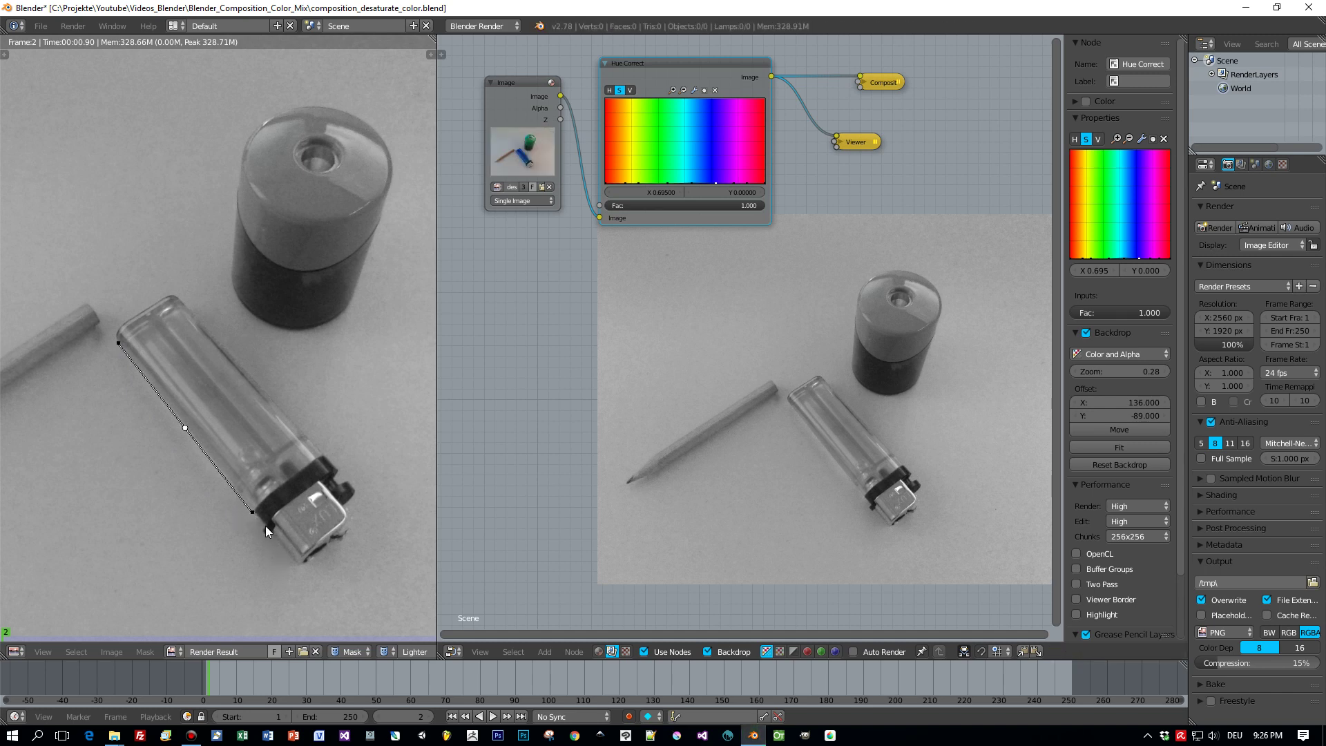
left_click(261, 529, "ctrl")
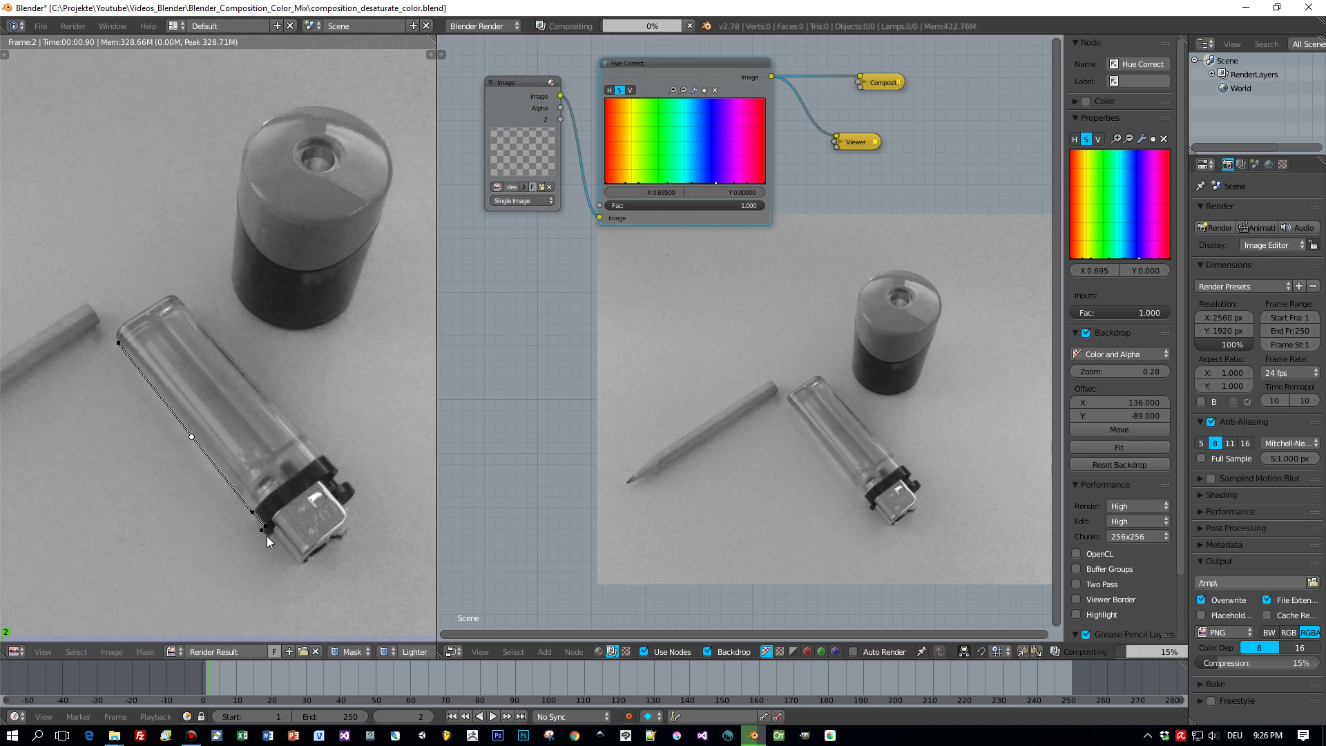
left_click(272, 535, "ctrl")
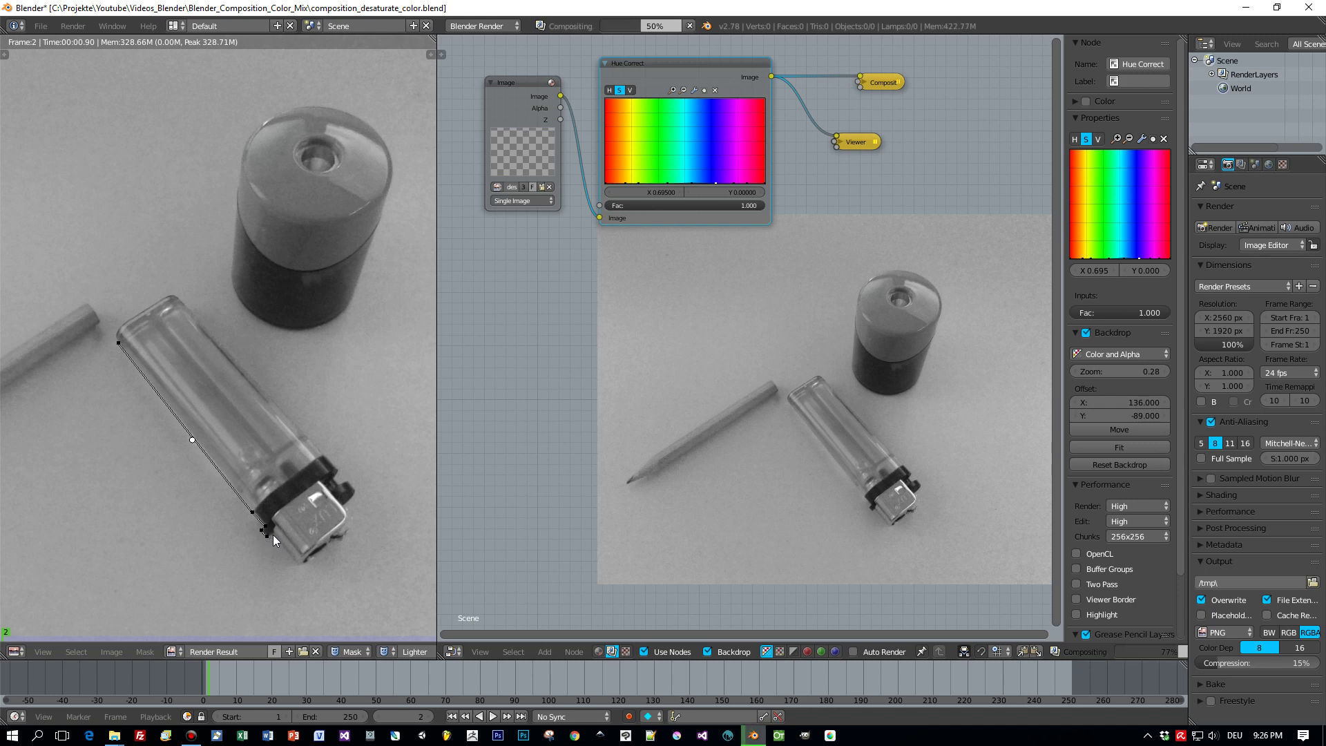
left_click(300, 565, "ctrl")
left_click(343, 542, "ctrl")
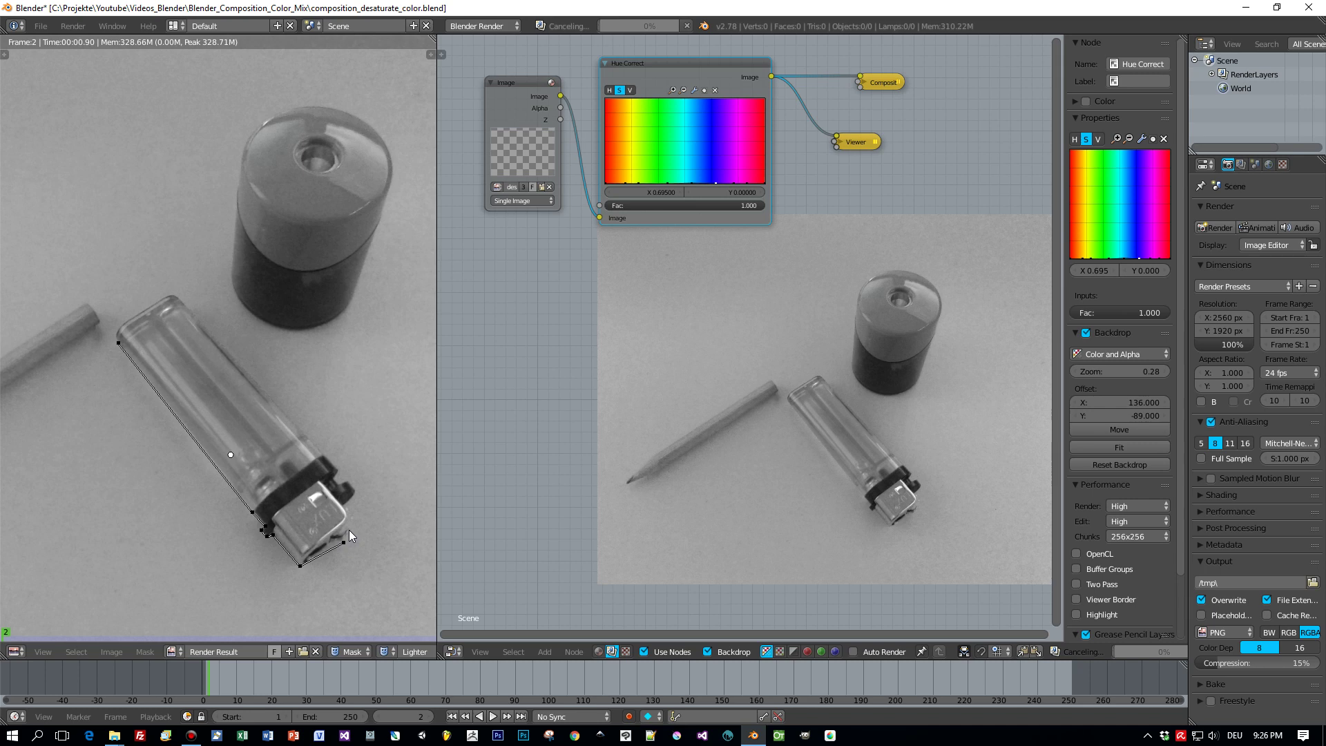
left_click(348, 530, "ctrl")
left_click(344, 507, "ctrl")
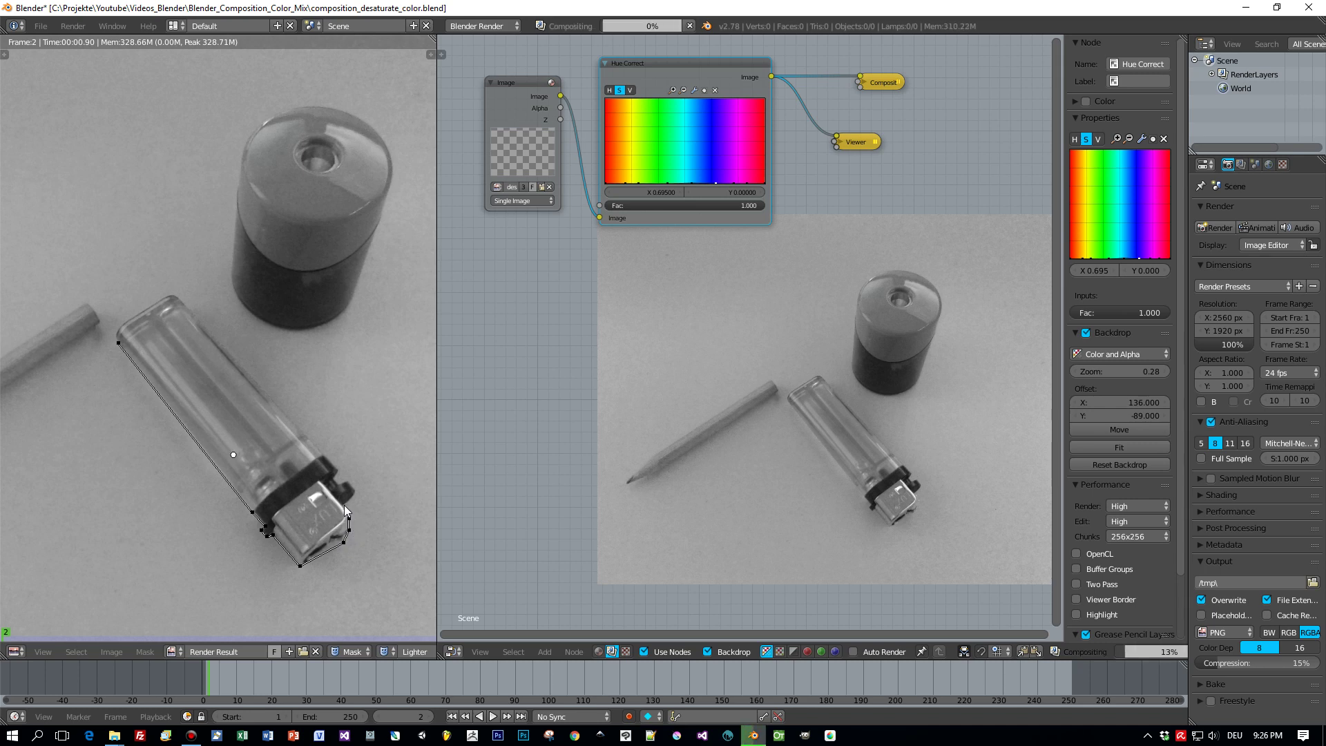
Step: Continue the outline through the right, lower and top corners back to the lighter's top-left end
left_click(354, 491, "ctrl")
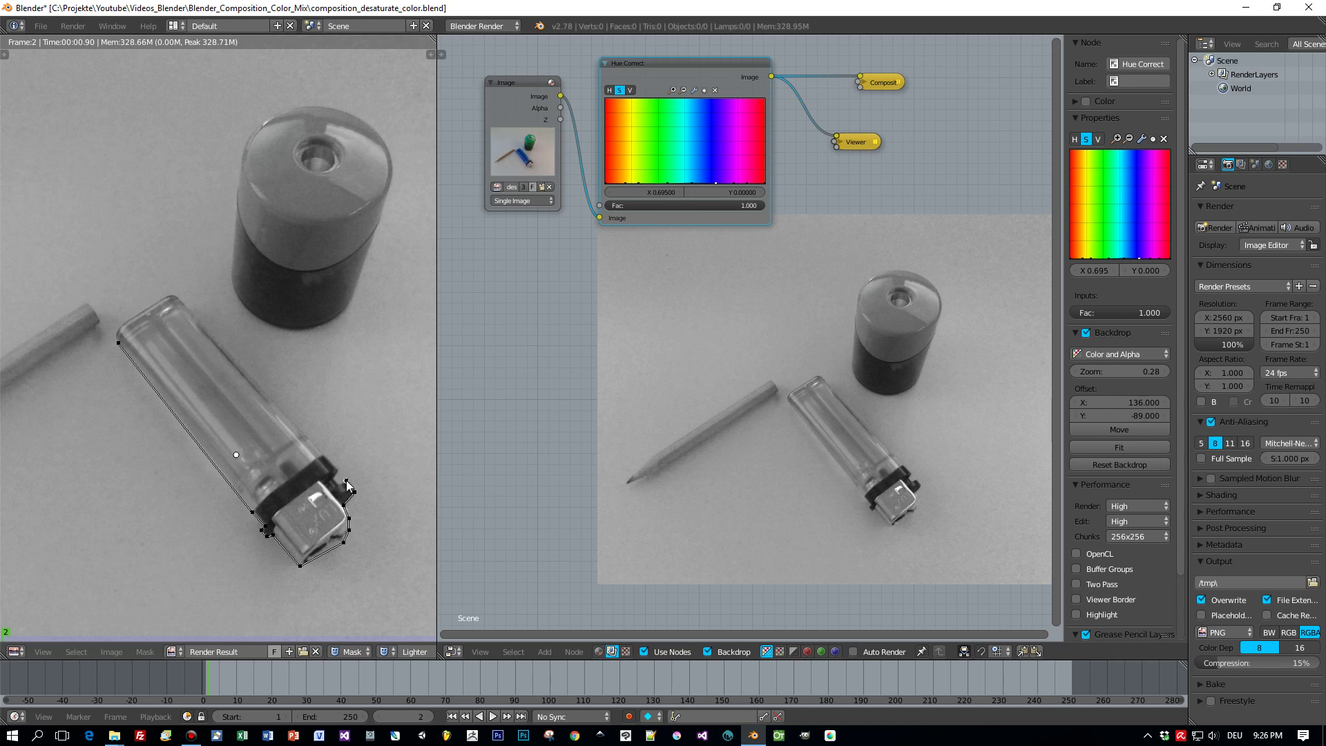
left_click(346, 481, "ctrl")
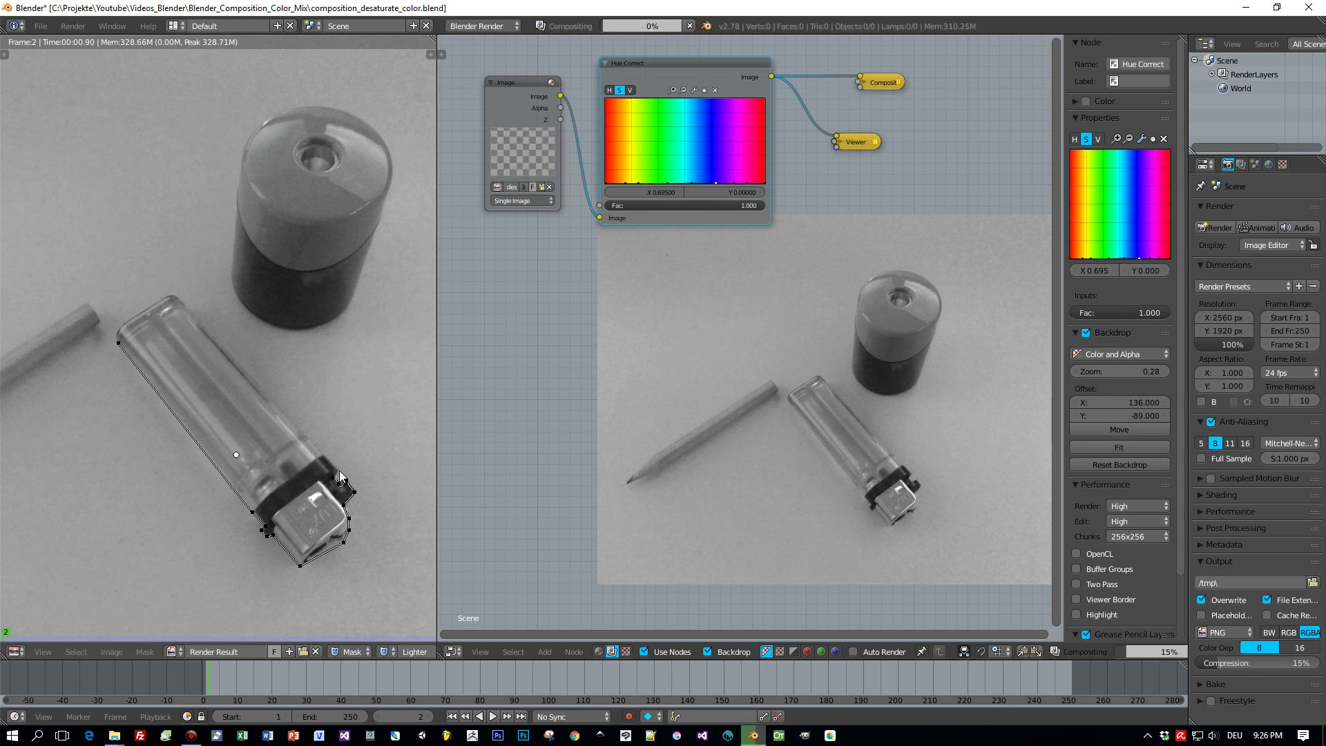
left_click(337, 470, "ctrl")
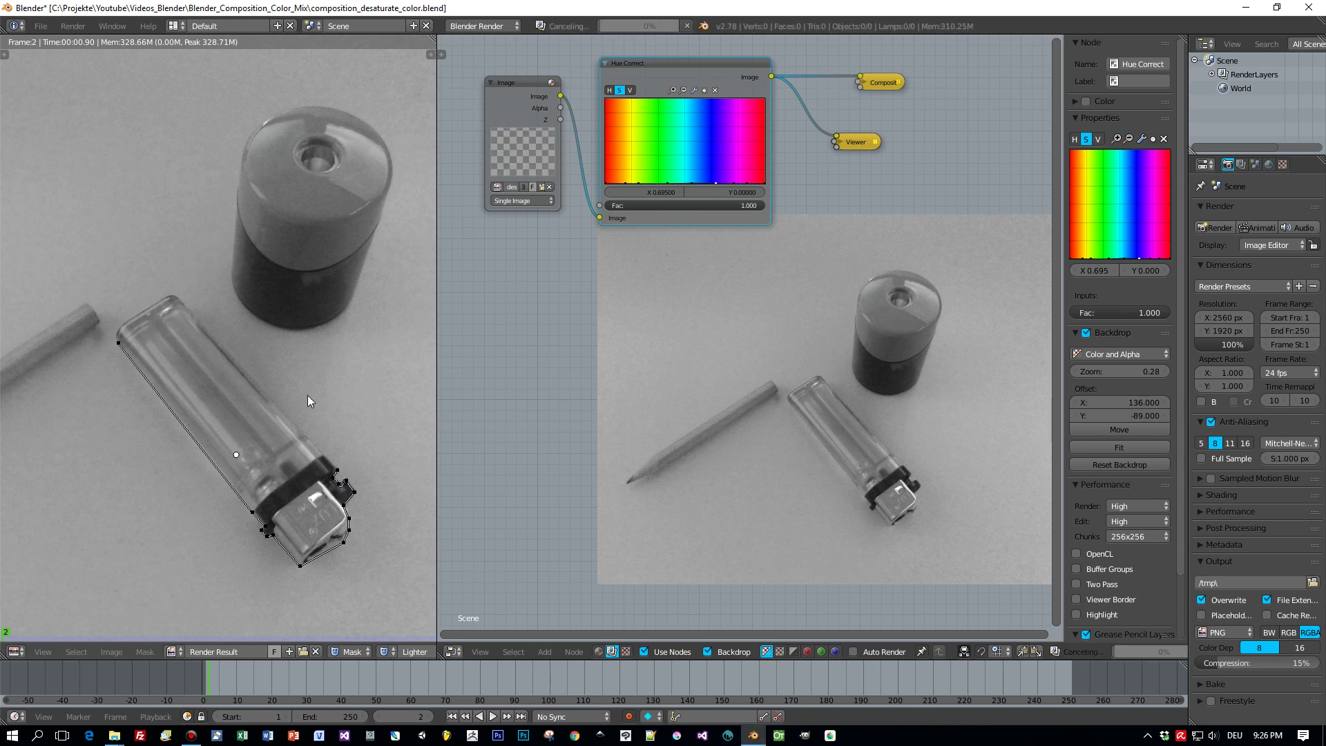
left_click(178, 298, "ctrl")
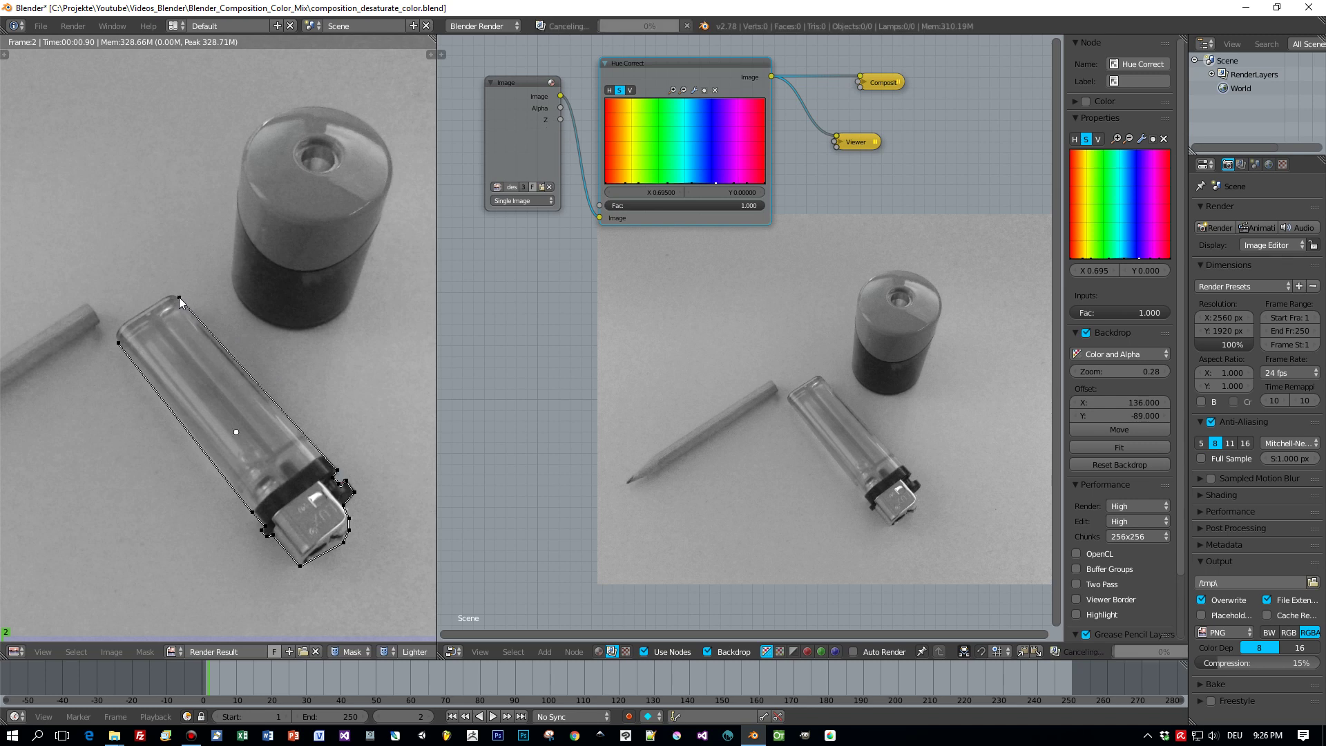
left_click(169, 294, "ctrl")
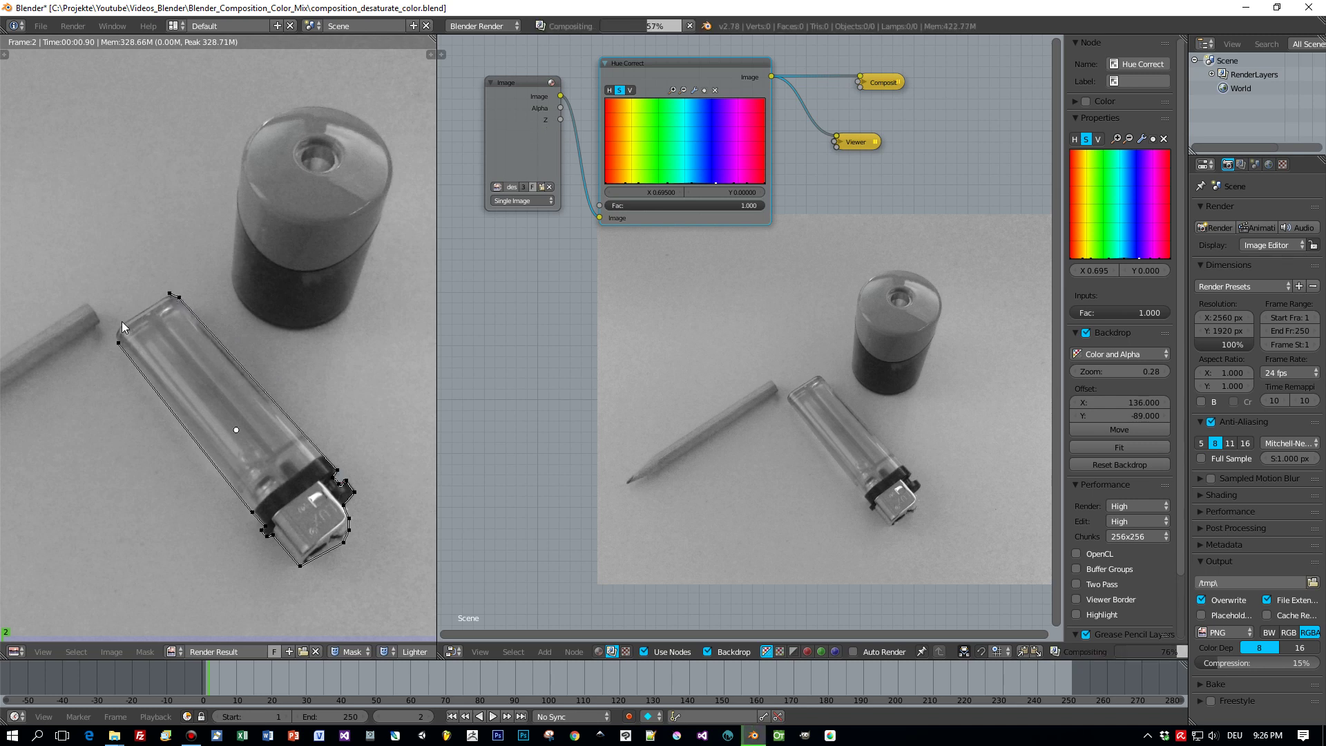
left_click(121, 324, "ctrl")
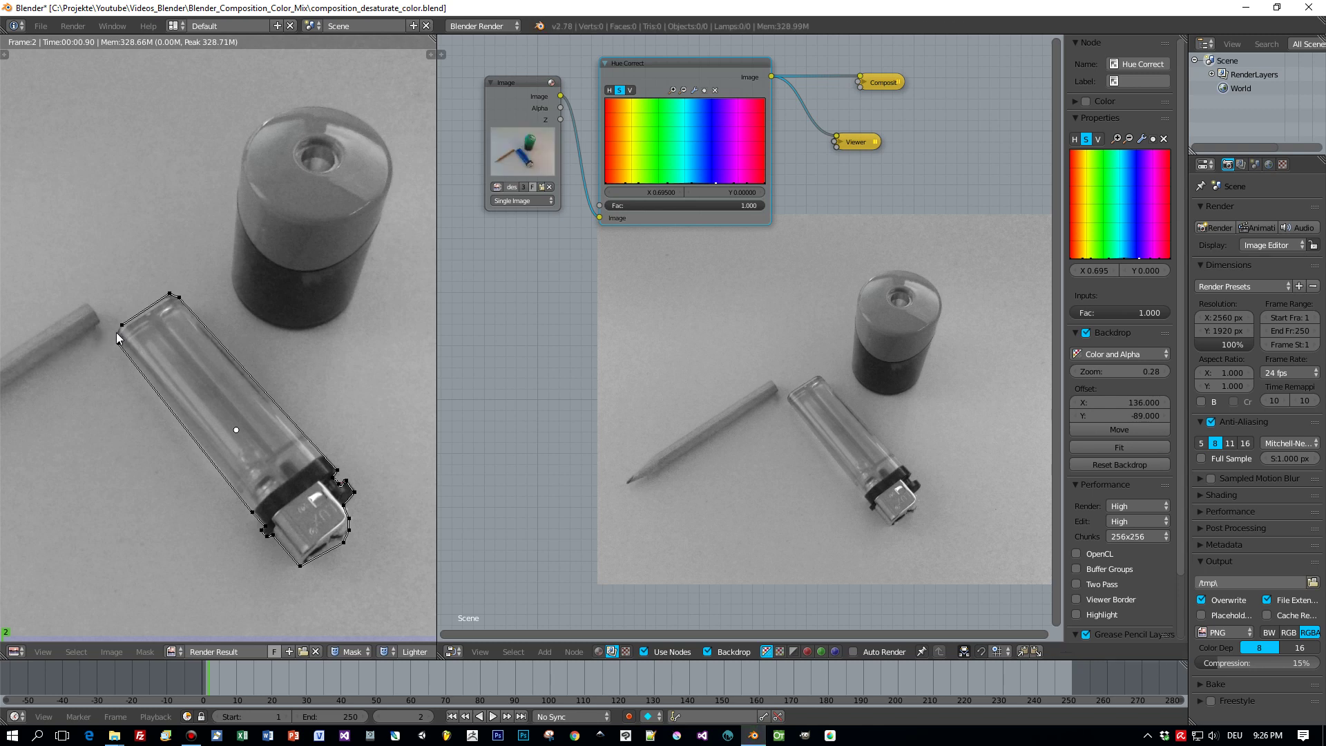
left_click(118, 333, "ctrl")
scroll(330, 567, "up", 1)
left_click(374, 600, "ctrl")
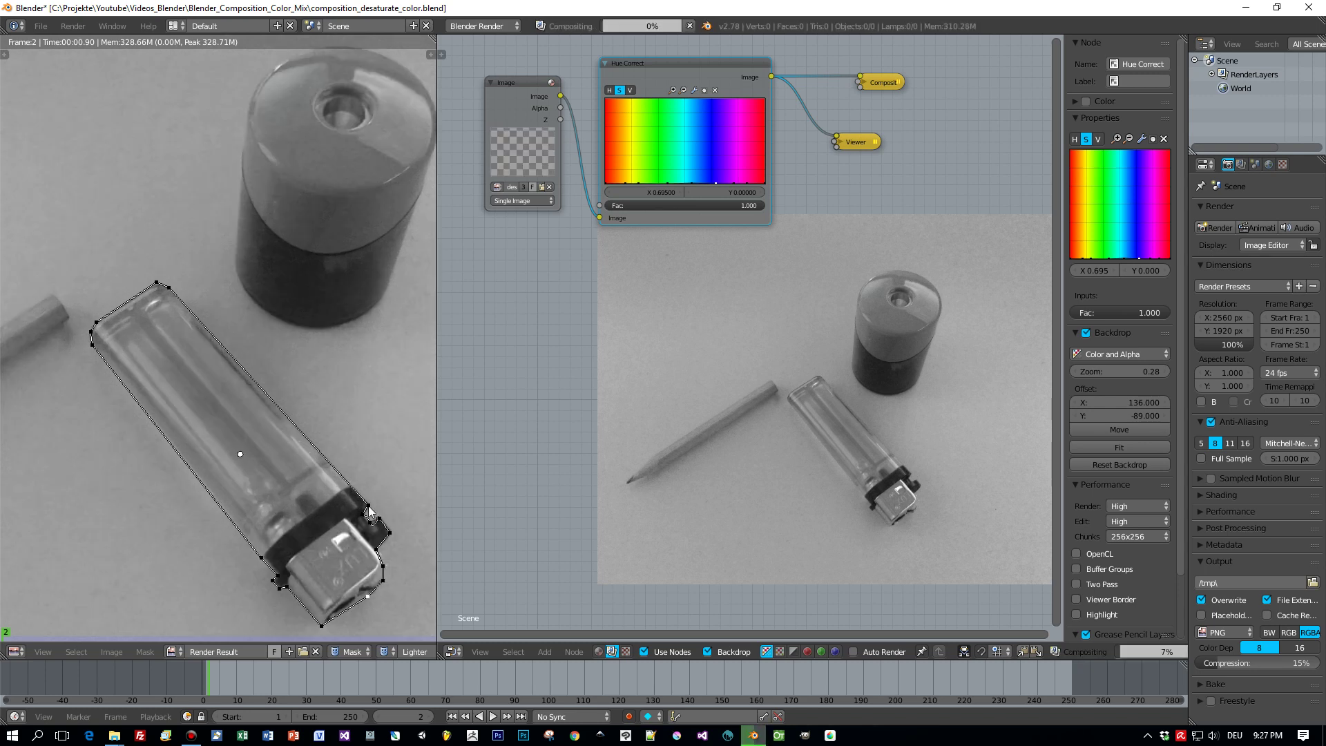
scroll(290, 486, "down", 3)
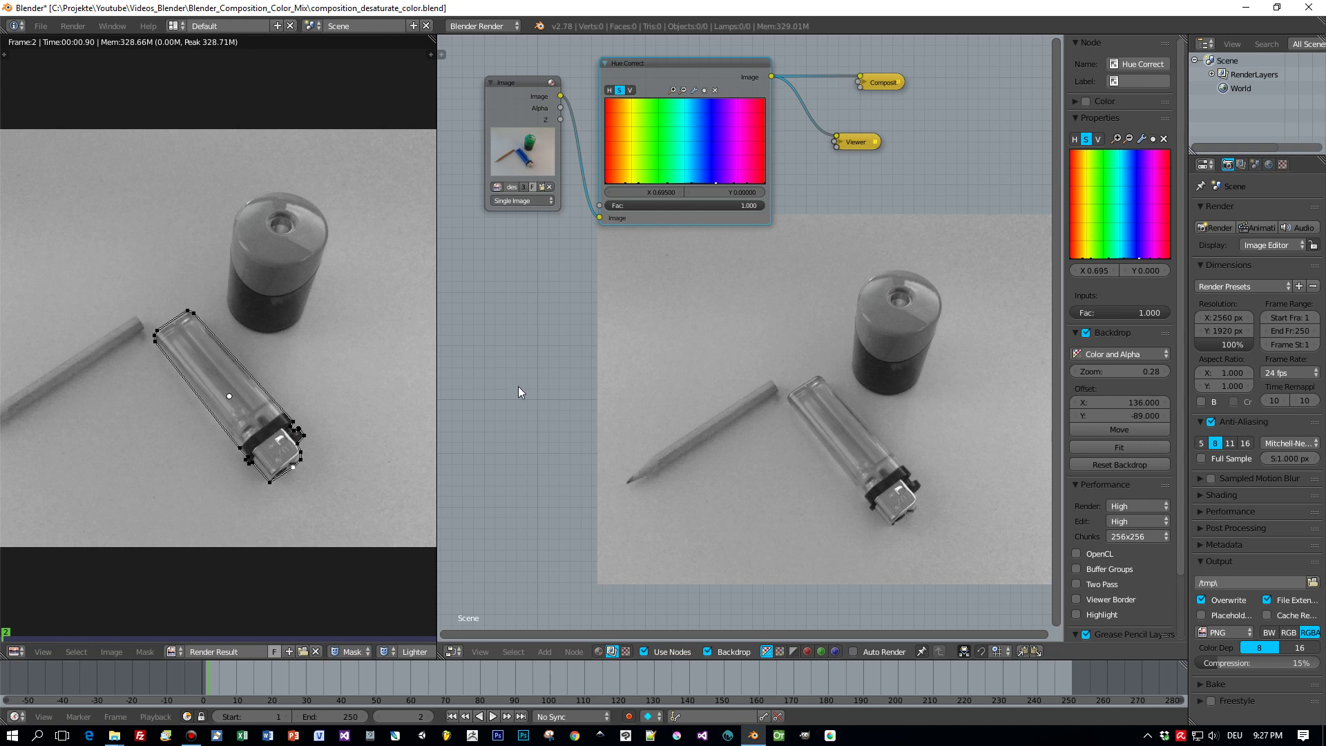
key("shift+a")
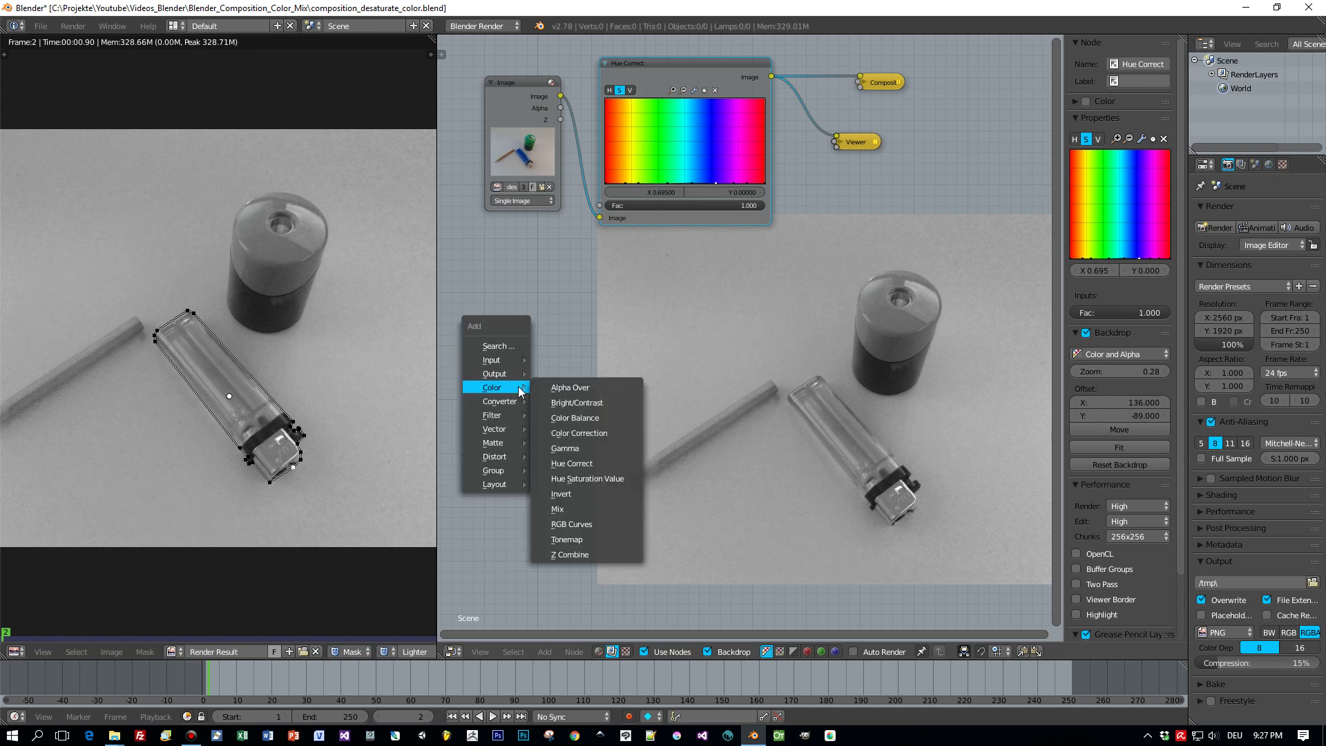
Step: Add a Mask node found by searching 'mask', set it to the Lighter mask, and reposition it
left_click(503, 345)
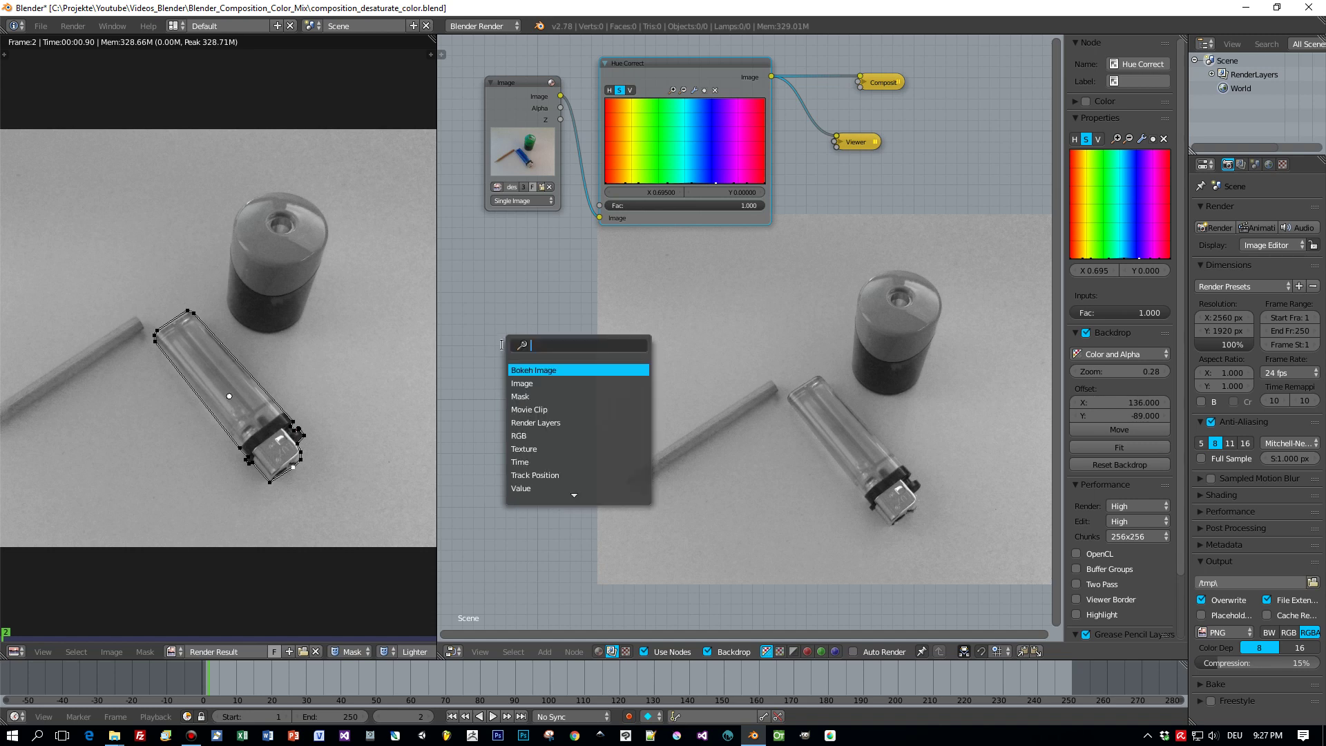
type("mask")
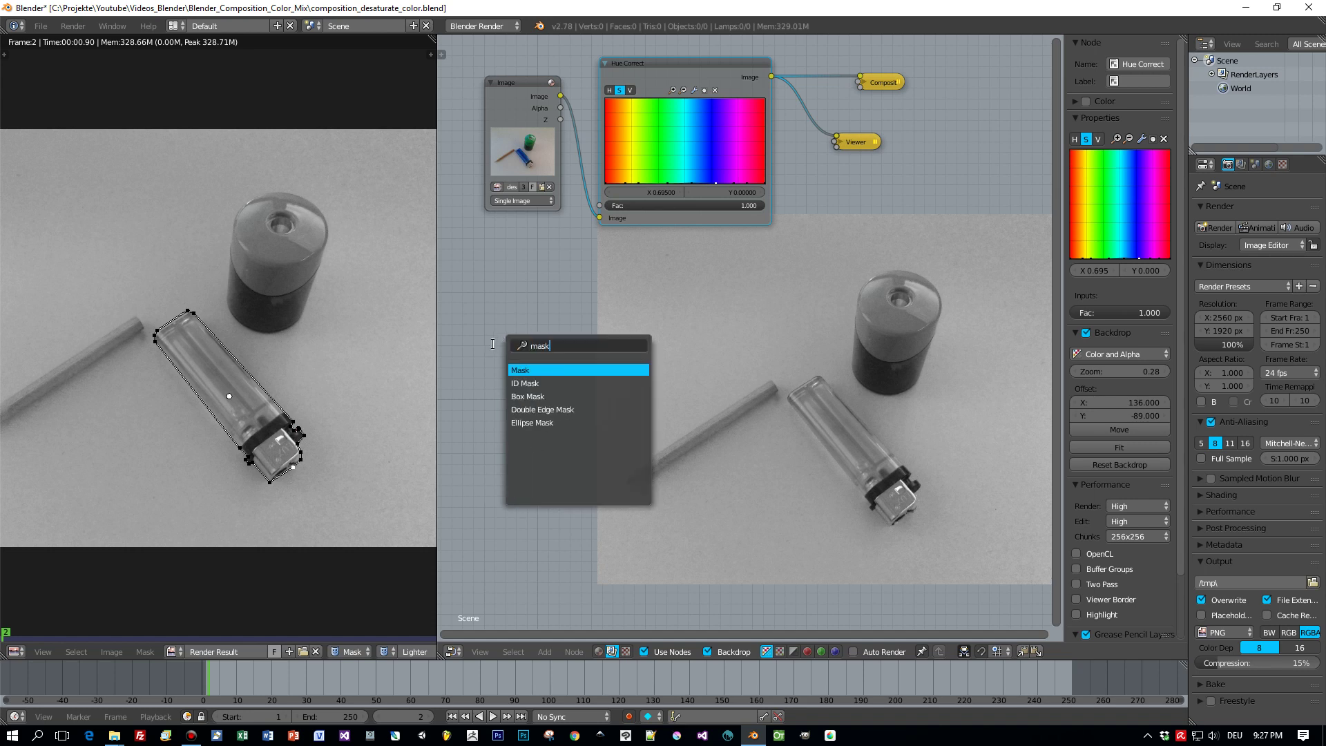
left_click(523, 369)
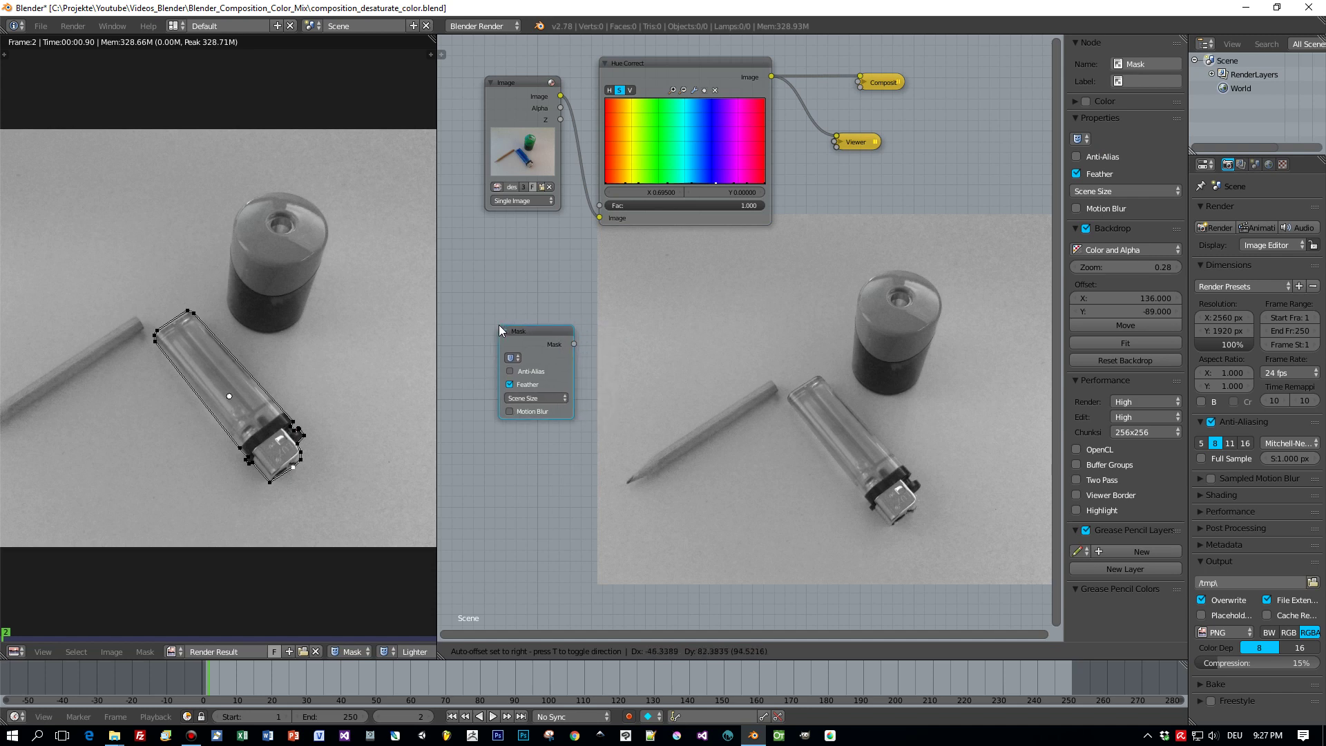
left_click(498, 324)
left_click(512, 357)
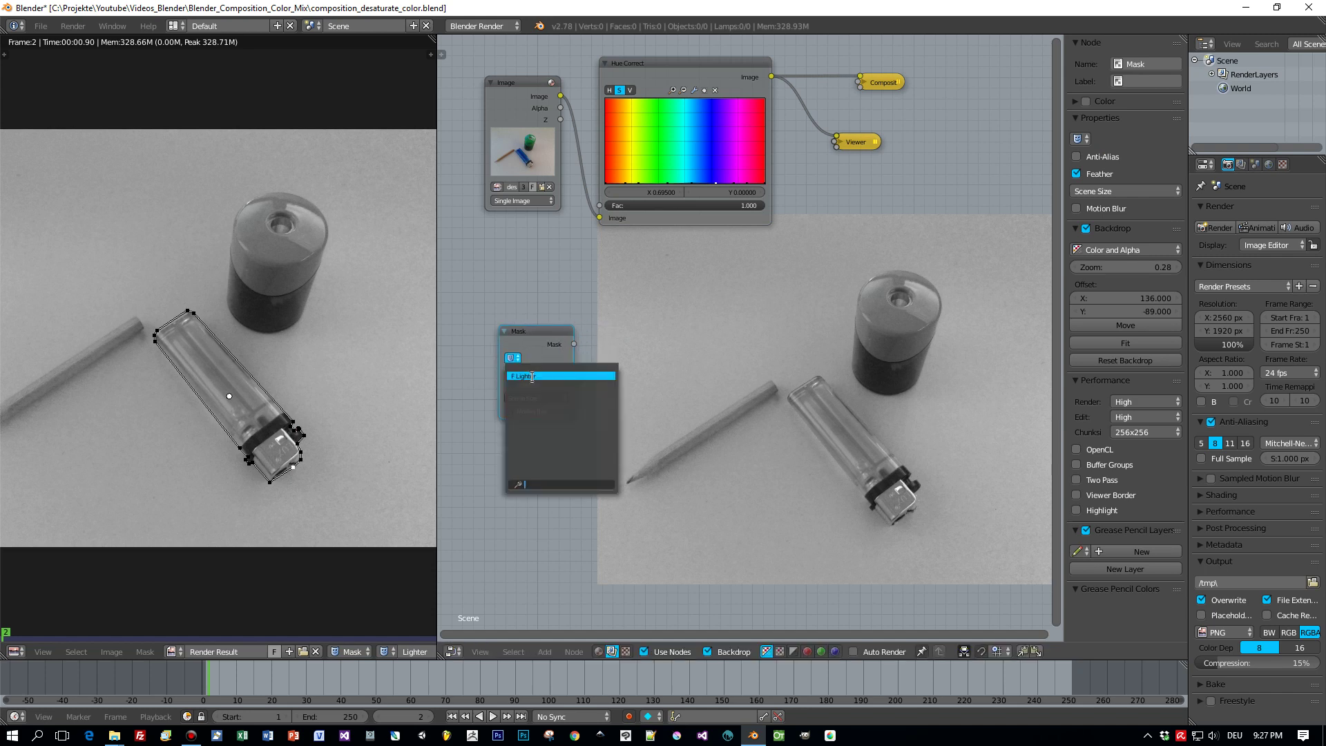
left_click(533, 377)
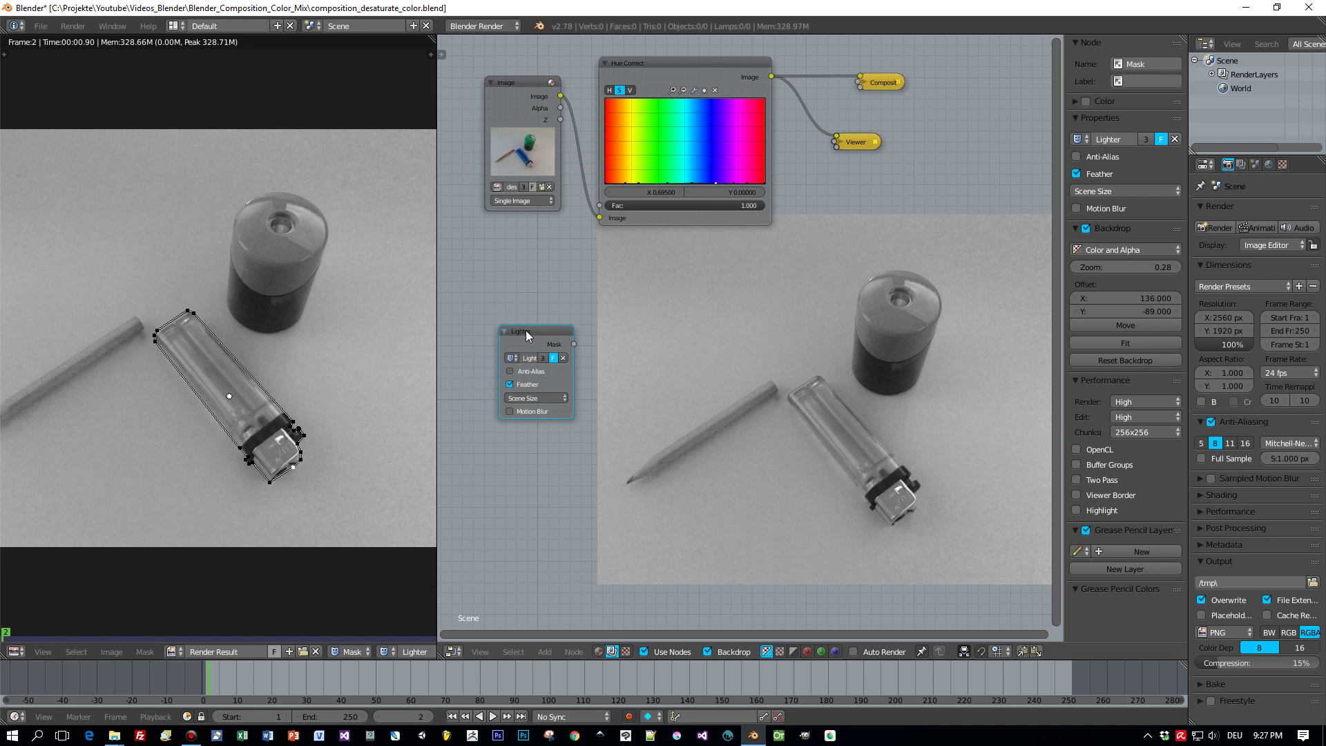
left_click_drag(525, 330, 526, 315)
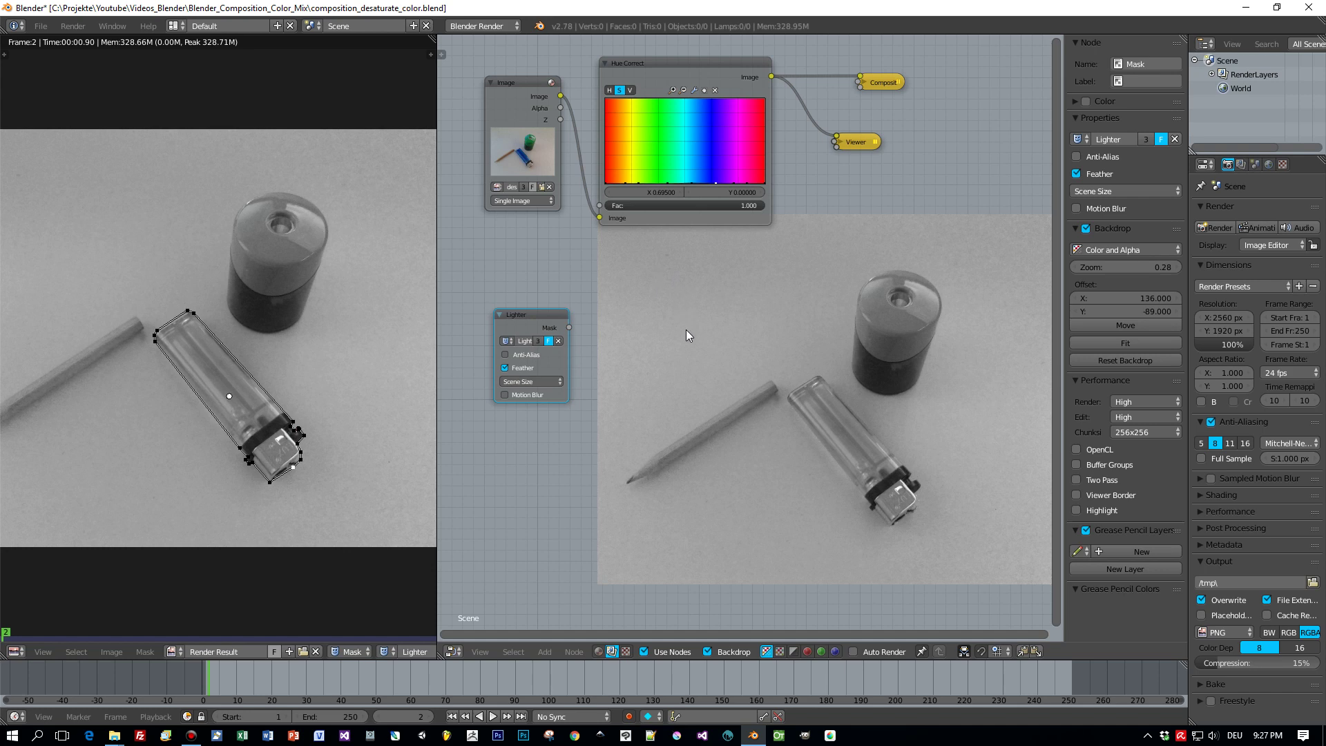
Step: Add a Mix node fed by Hue Correct and the original Image, with the Lighter mask as its factor
key("shift+a")
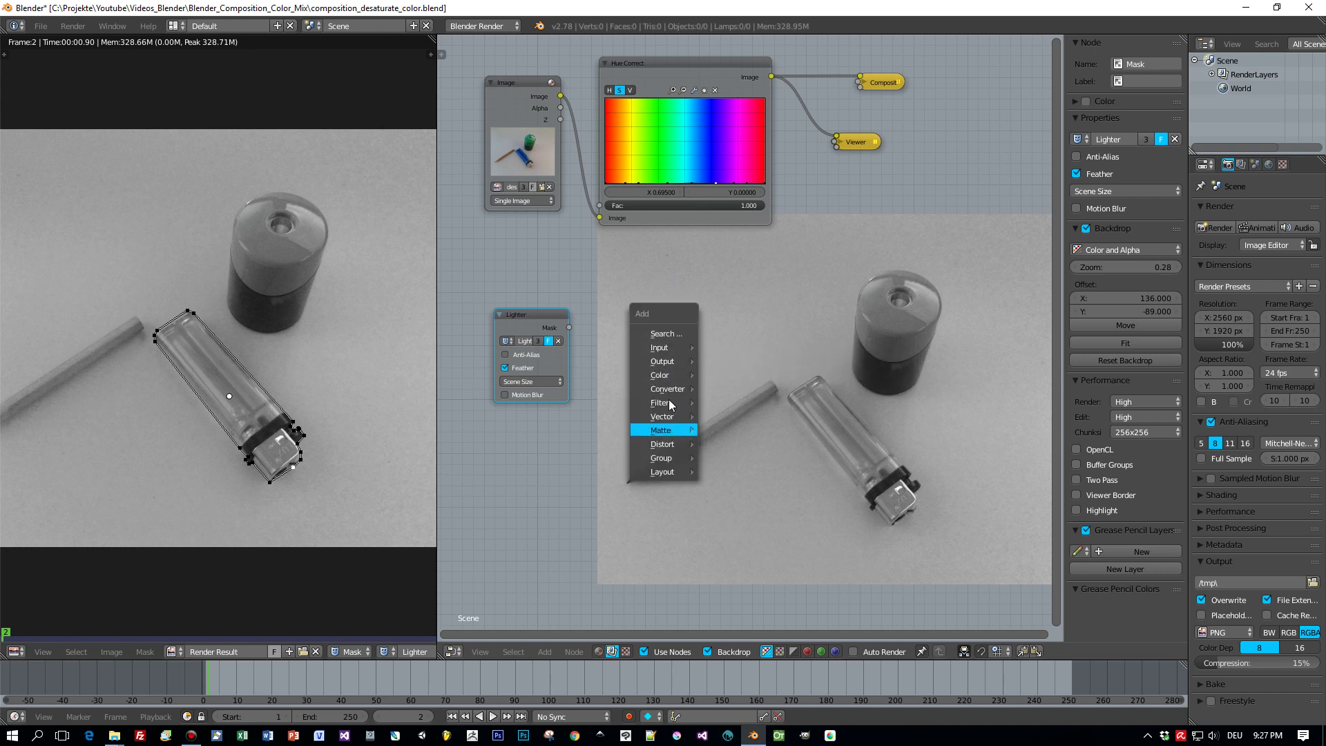
mouse_move(668, 376)
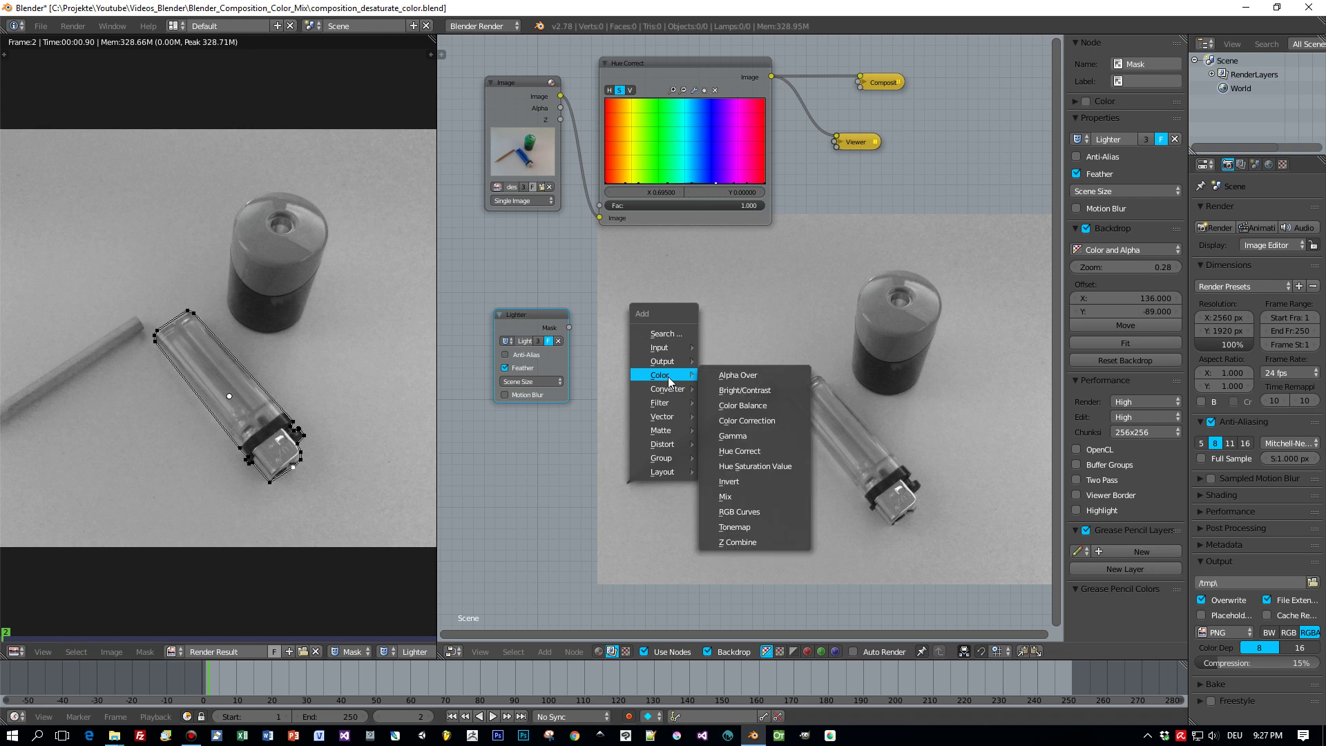
left_click(739, 495)
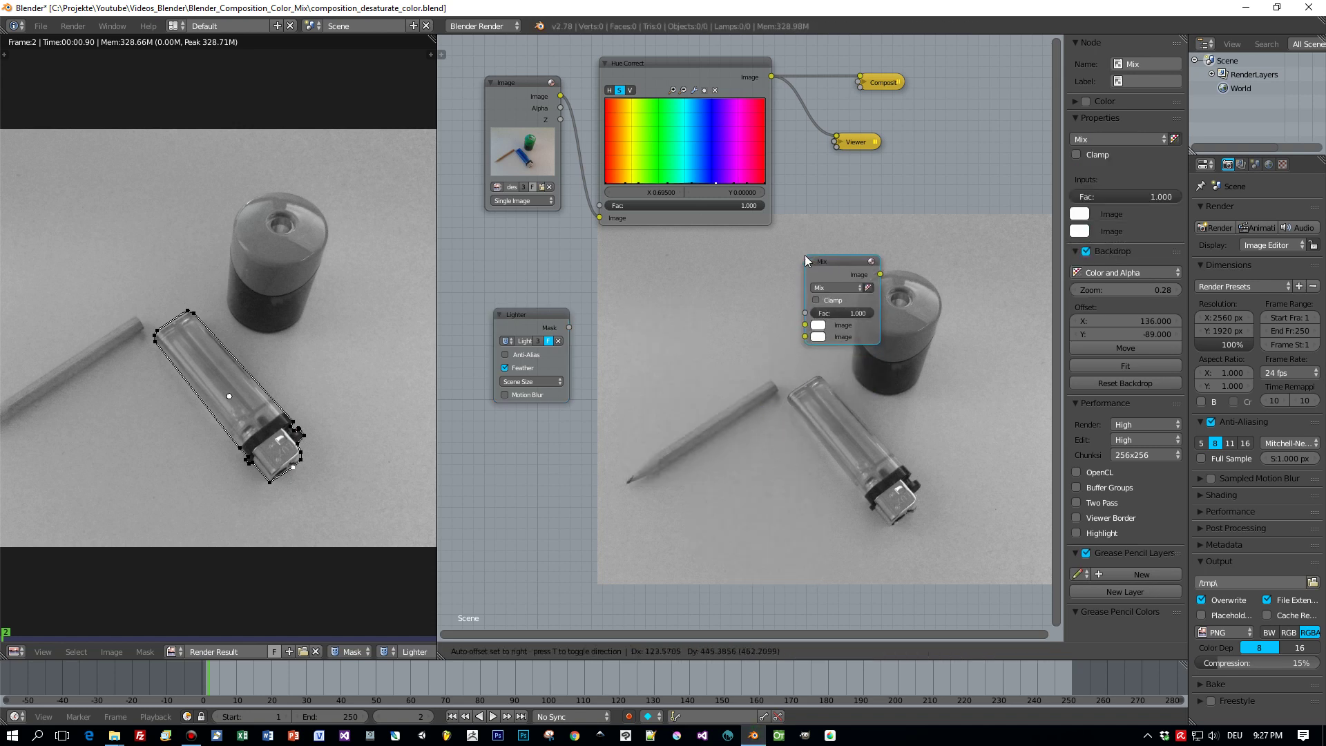
left_click(806, 257)
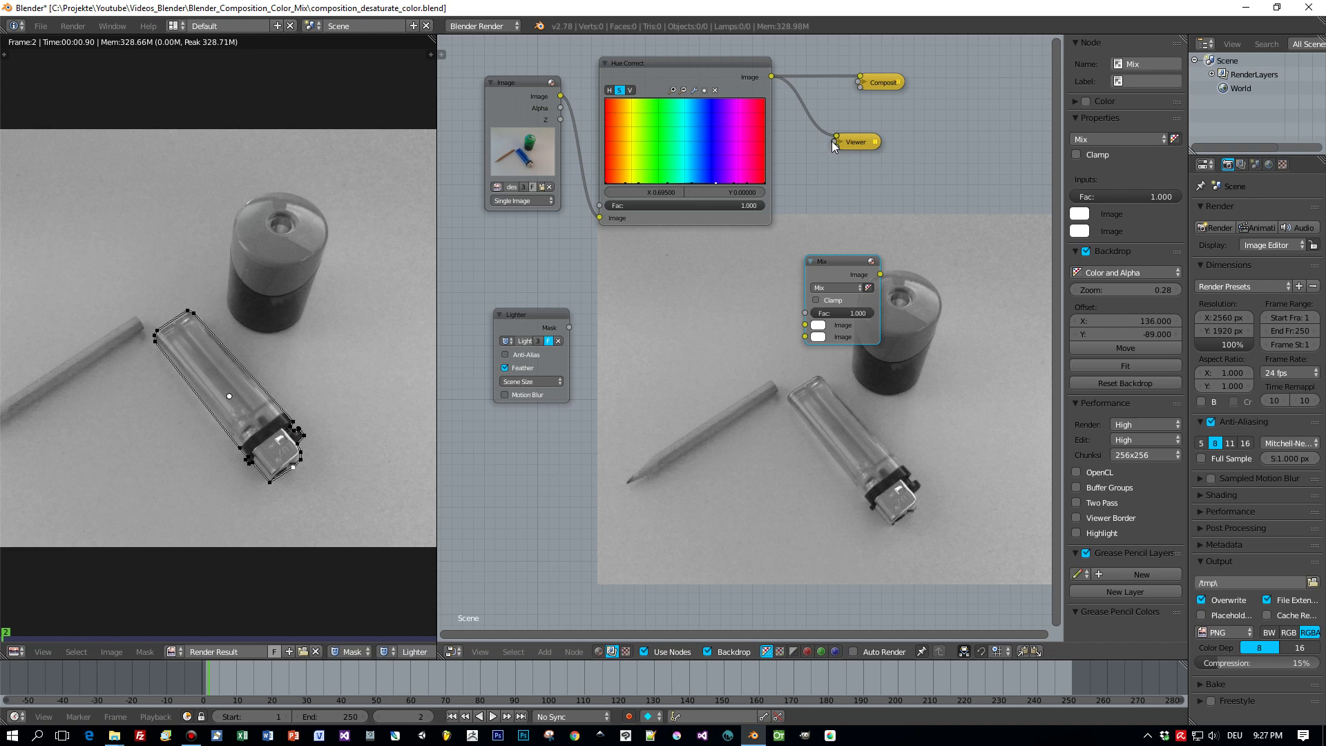
left_click_drag(837, 140, 804, 325)
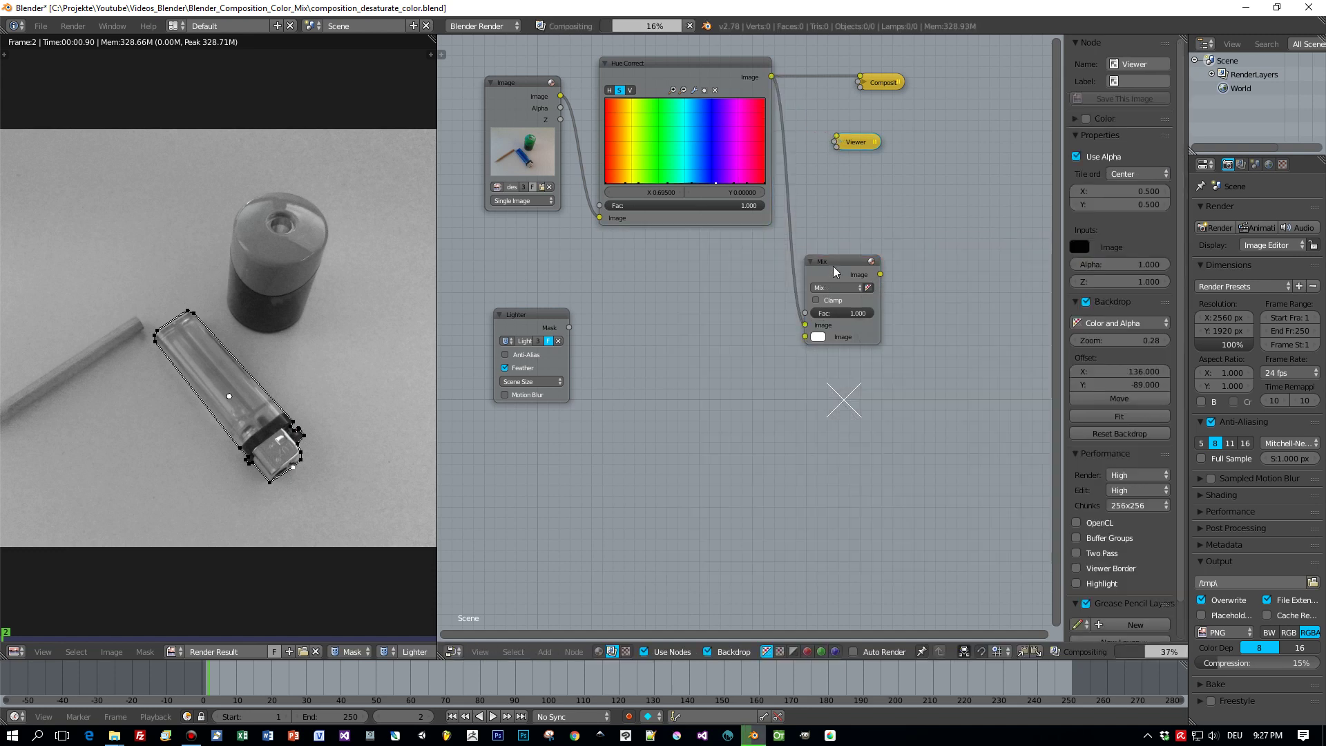
left_click_drag(837, 261, 863, 228)
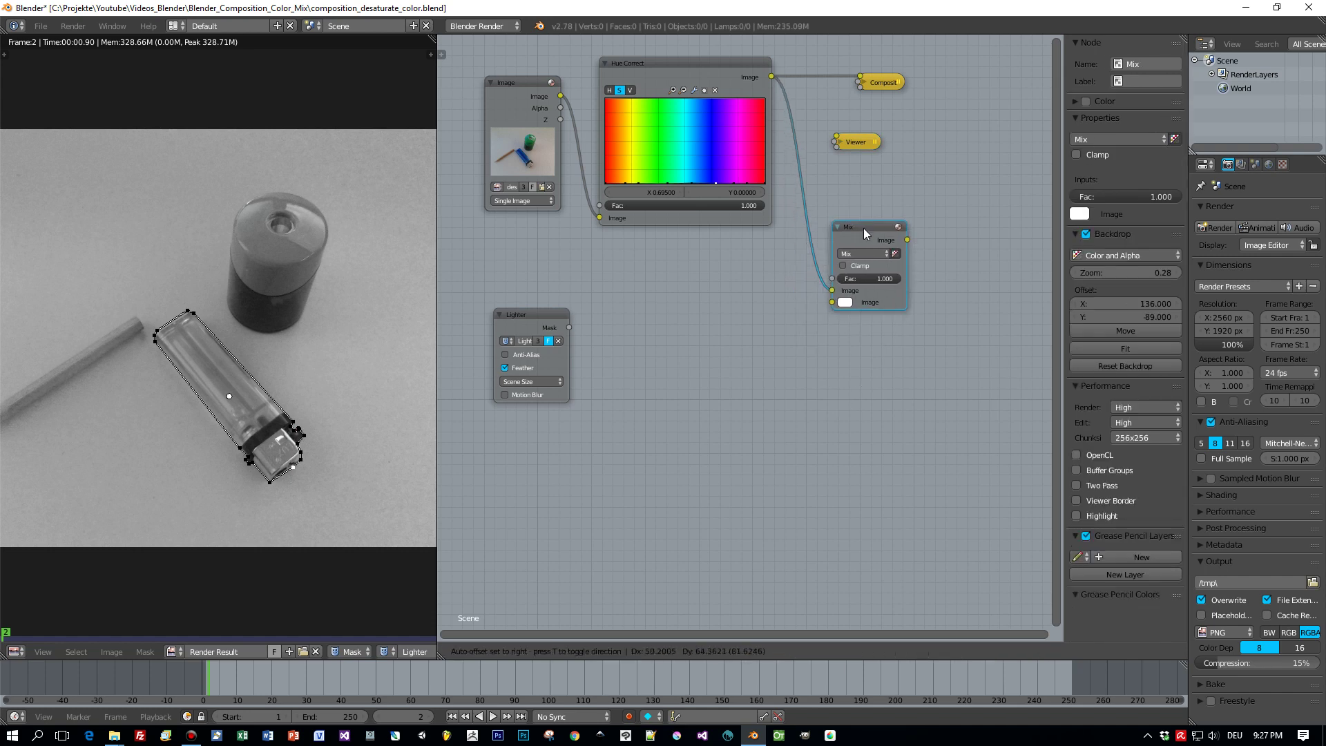
left_click_drag(559, 96, 832, 302)
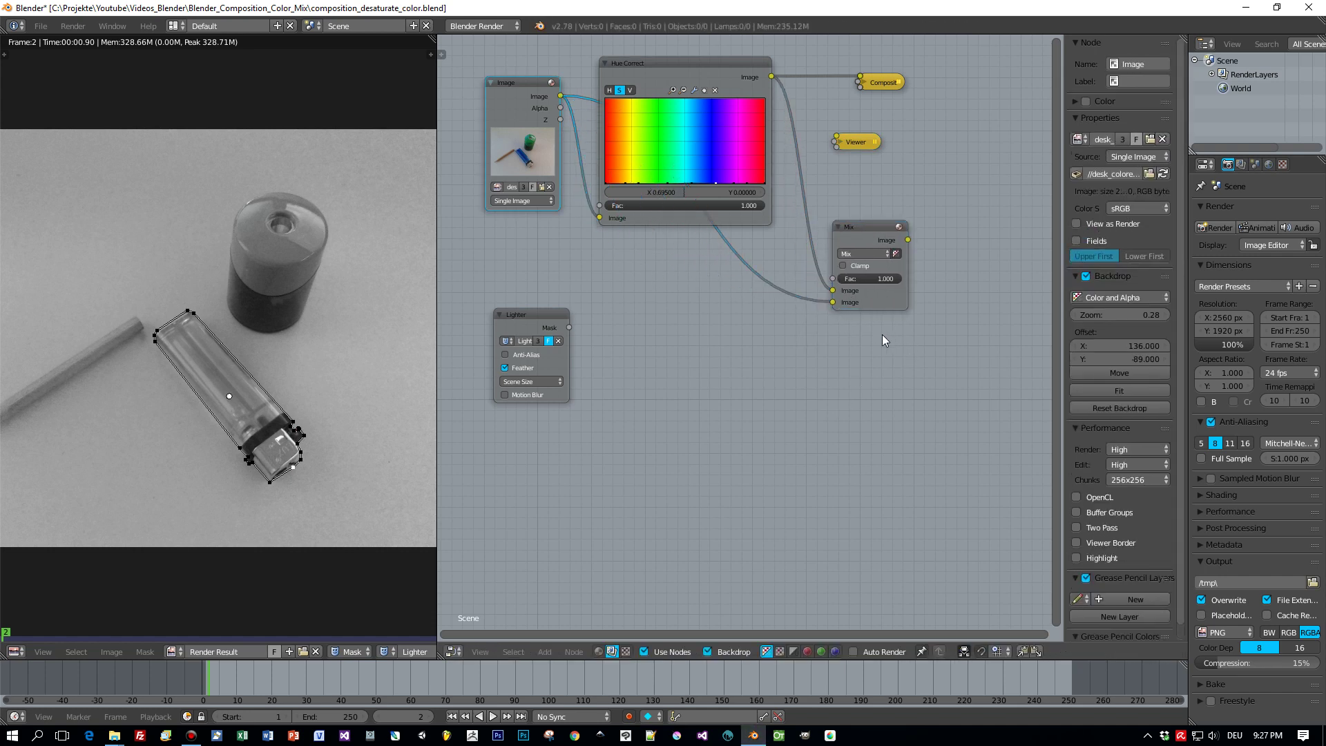
left_click_drag(569, 328, 834, 279)
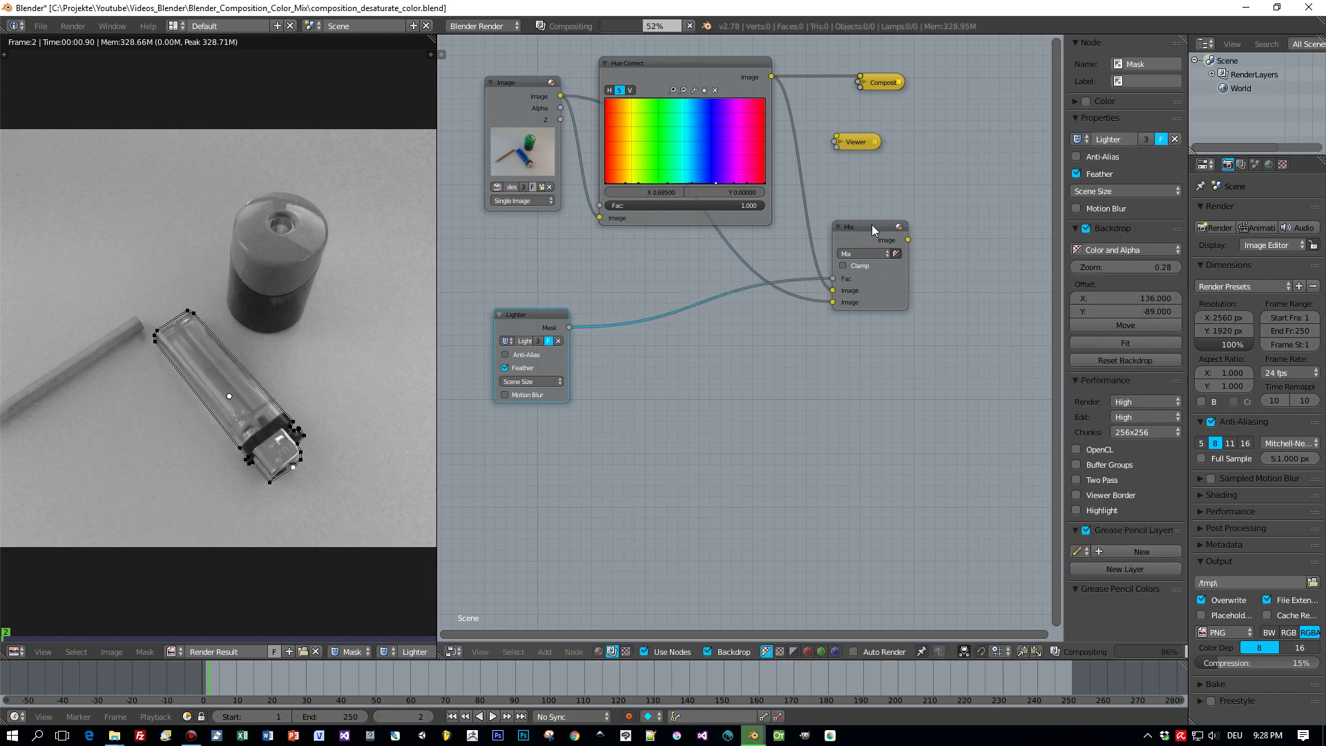
left_click_drag(856, 229, 842, 235)
Step: Rearrange the Viewer and Composite nodes and route the Mix output into both
left_click_drag(856, 141, 951, 355)
left_click(895, 98)
left_click_drag(893, 101, 960, 201)
mouse_move(832, 155)
right_mouse_down("ctrl")
mouse_move(901, 88)
mouse_move(902, 110)
right_mouse_up("ctrl")
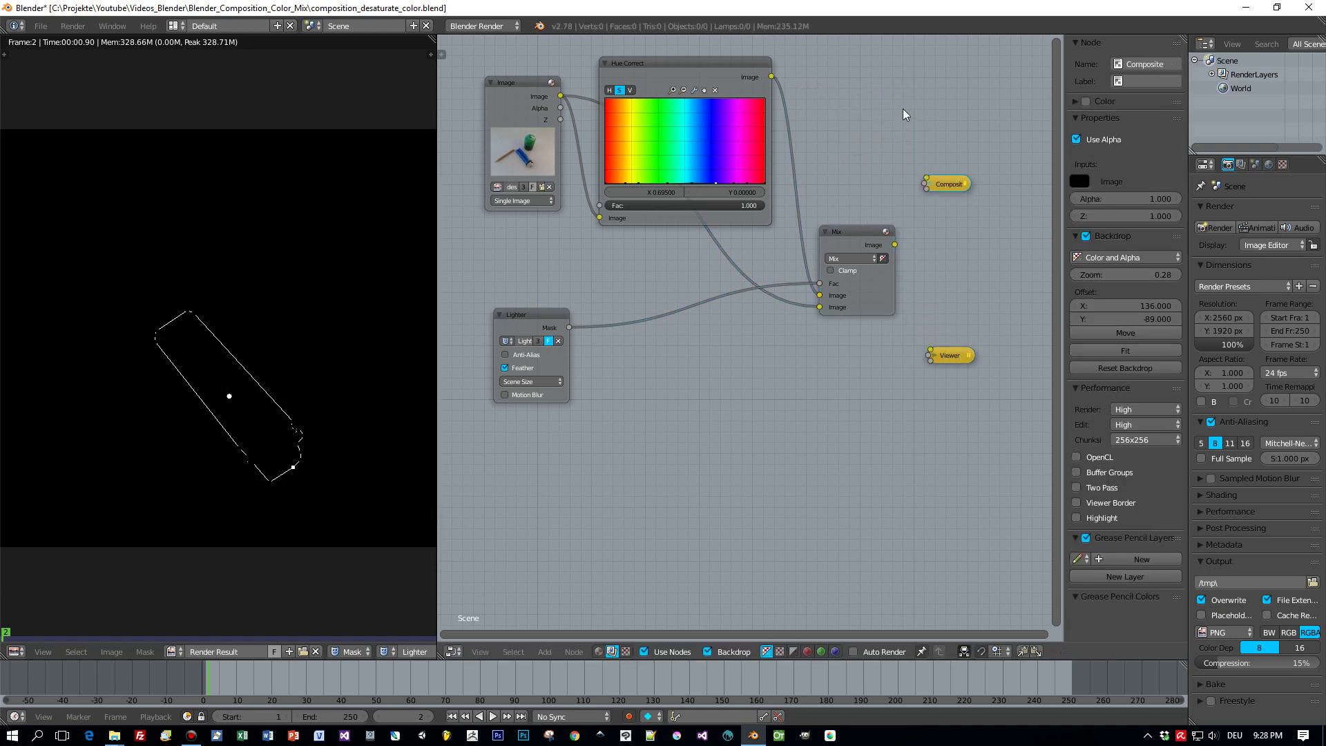
left_click_drag(894, 244, 926, 182)
left_click(894, 246, "ctrl+shift")
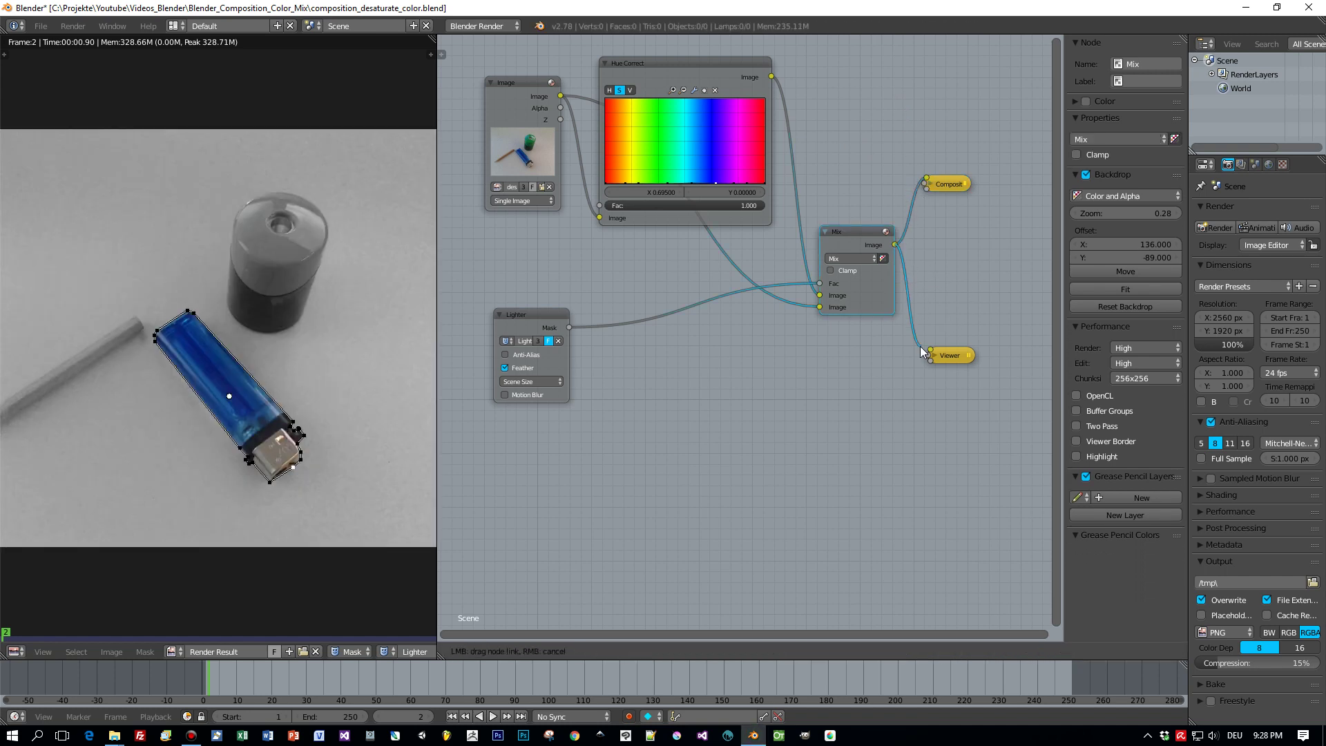
left_click_drag(920, 346, 926, 354)
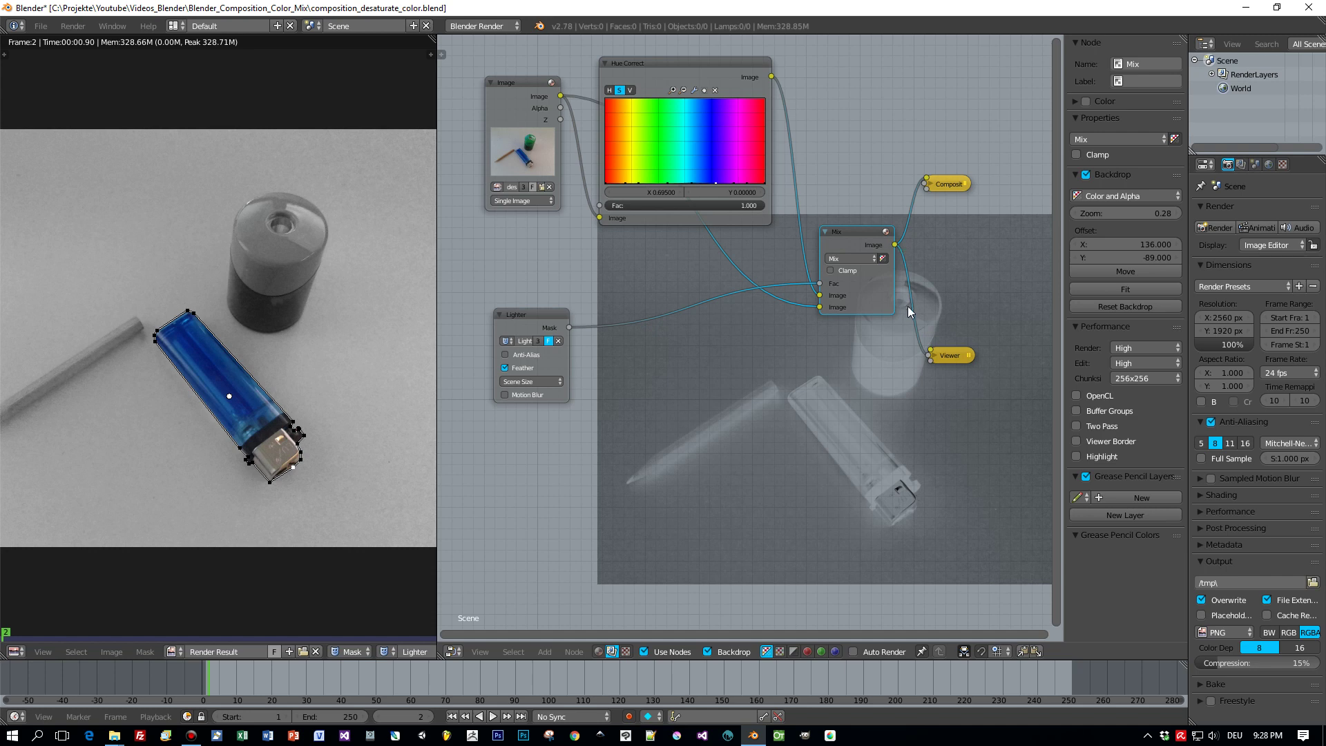
right_click_drag(943, 288, 944, 290, "ctrl")
left_click_drag(894, 245, 930, 355)
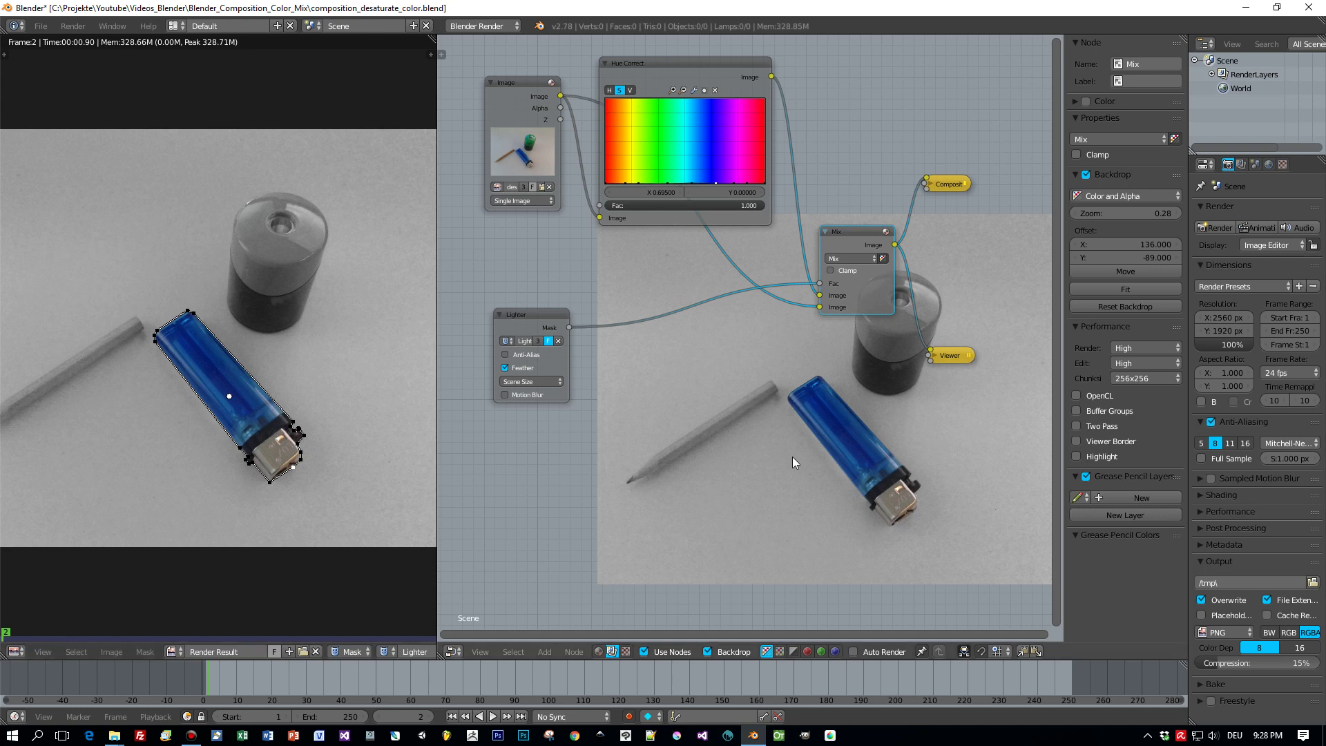
Step: Tidy the Lighter mask and Mix node positions, then re-render the composite with F12
left_click_drag(524, 313, 518, 323)
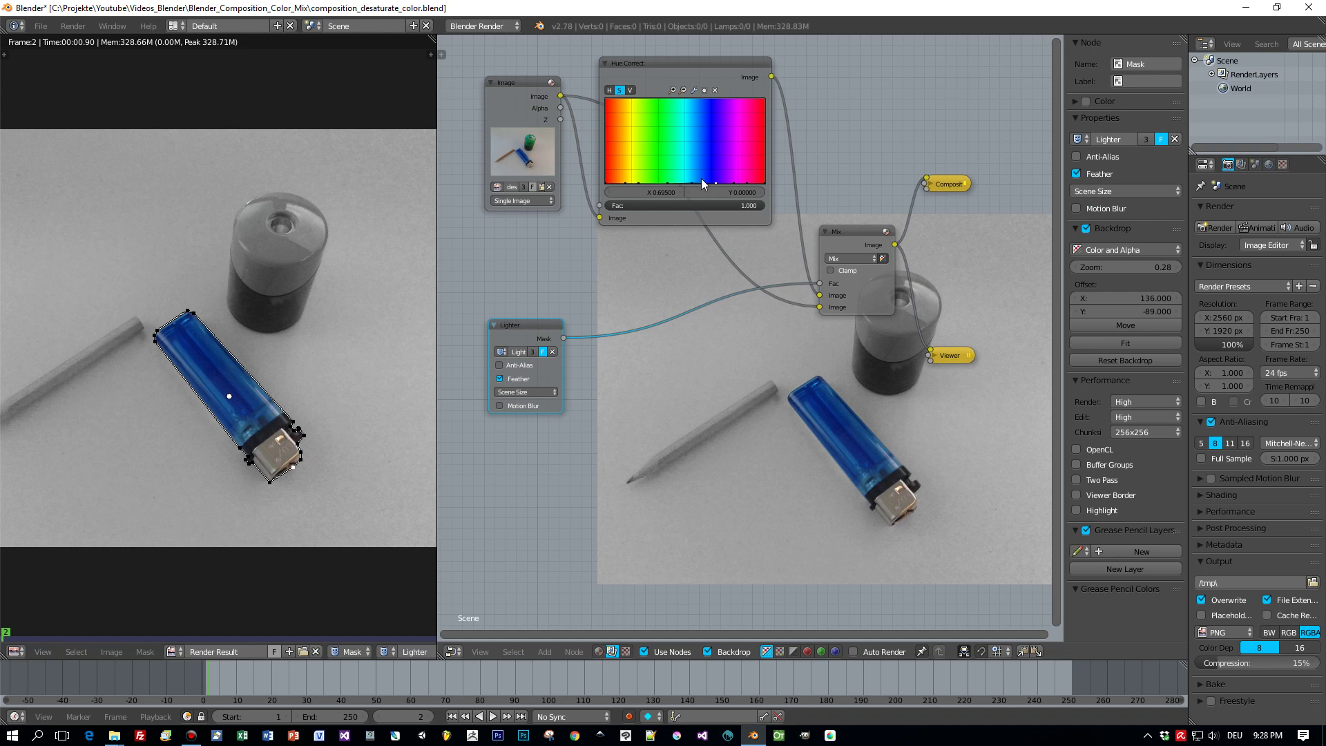
left_click_drag(835, 252, 783, 268)
scroll(329, 387, "down", 2)
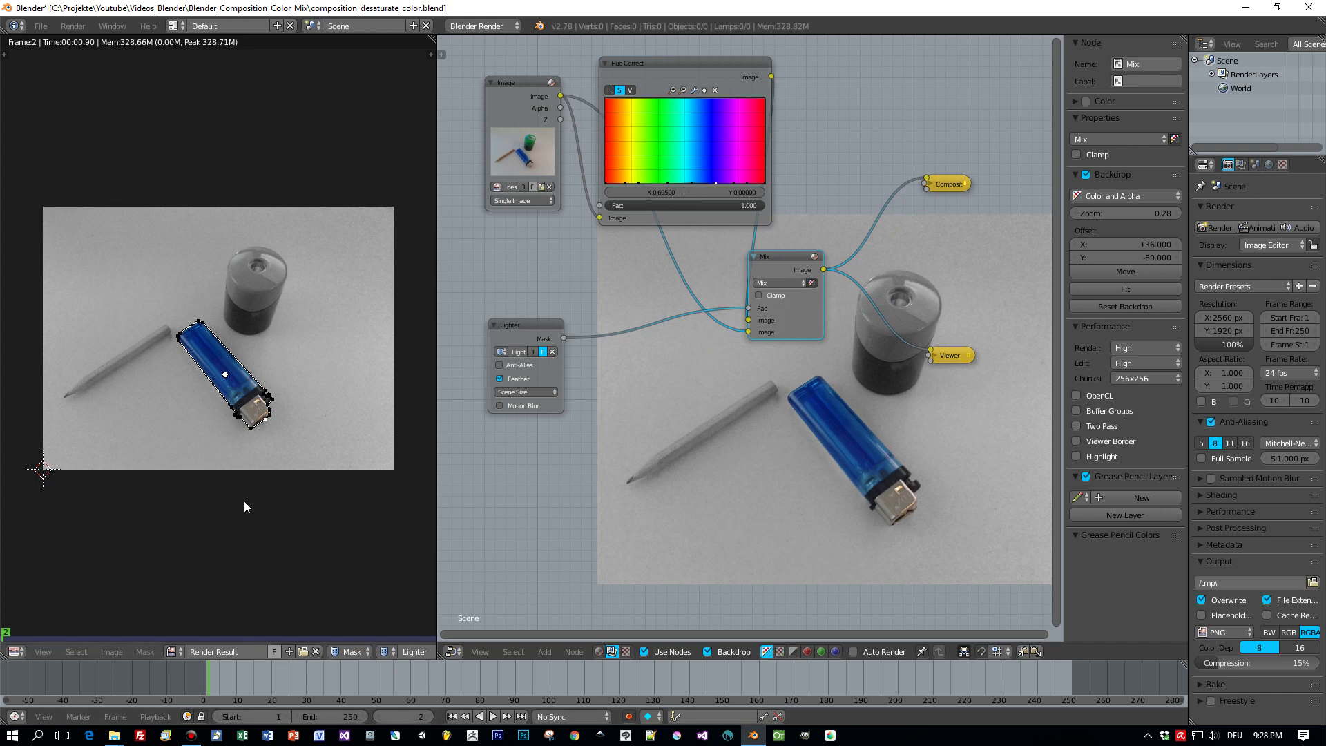
key("F12")
Step: Switch the image editor from Mask to View mode to hide the mask outline
left_click(385, 650)
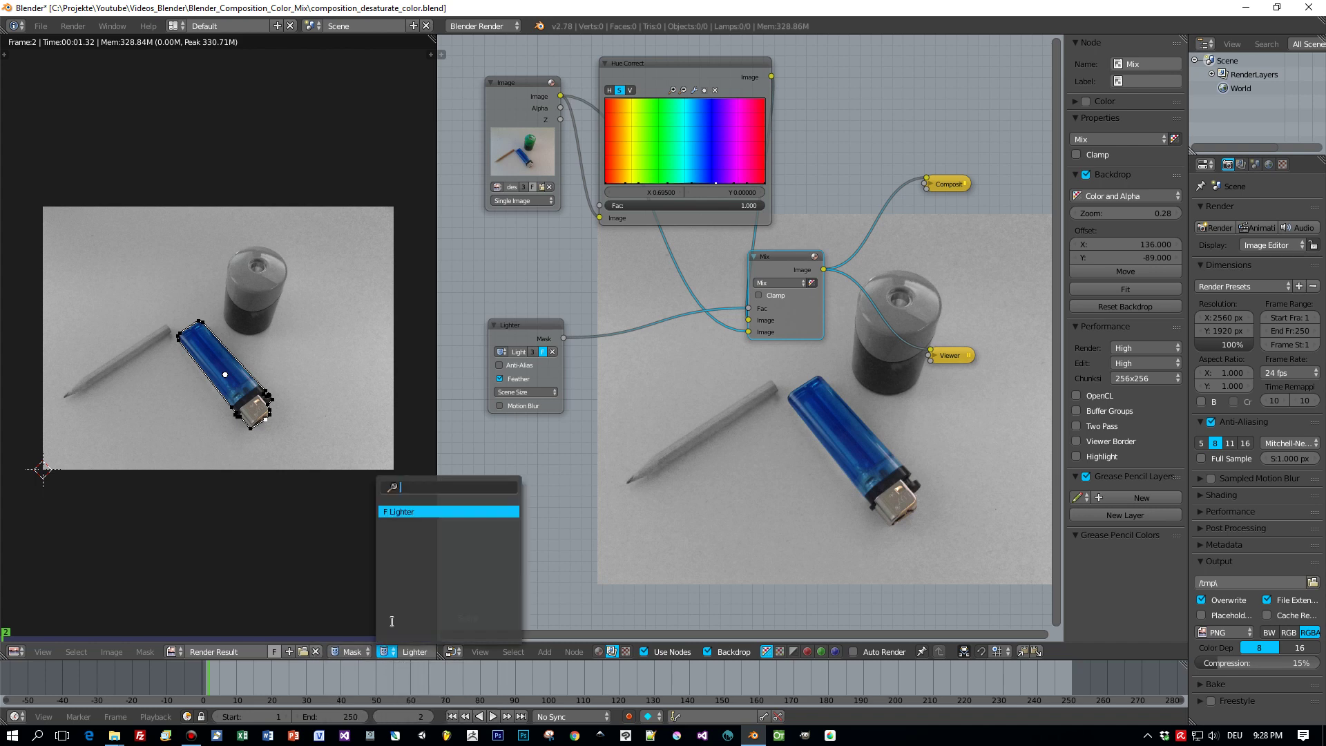
left_click(339, 652)
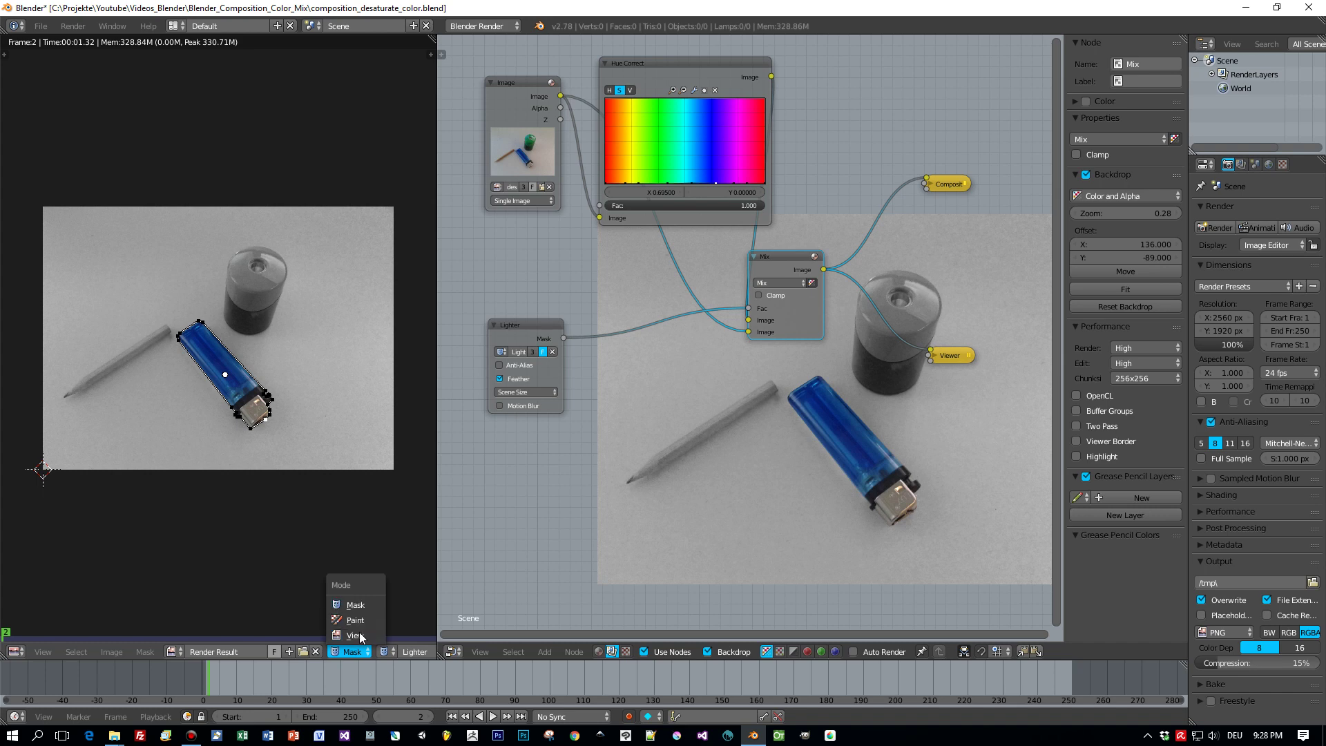
left_click(355, 635)
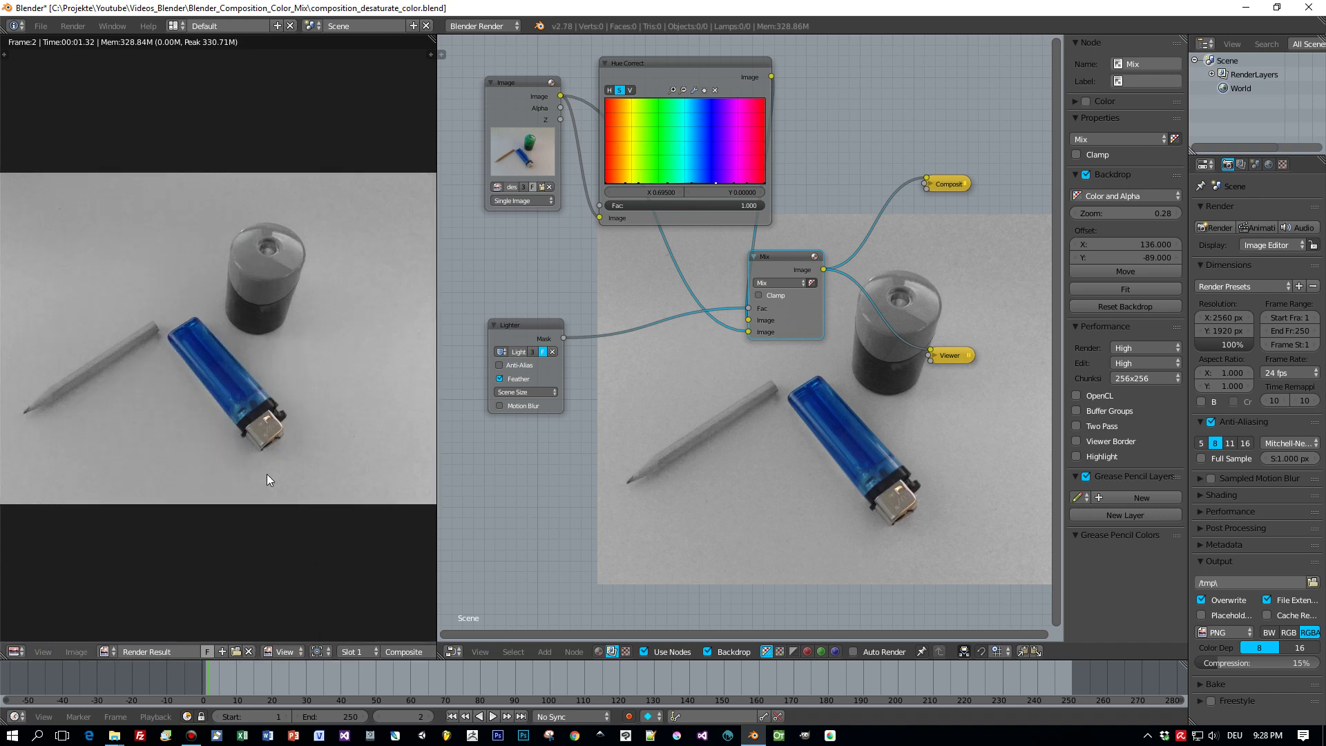